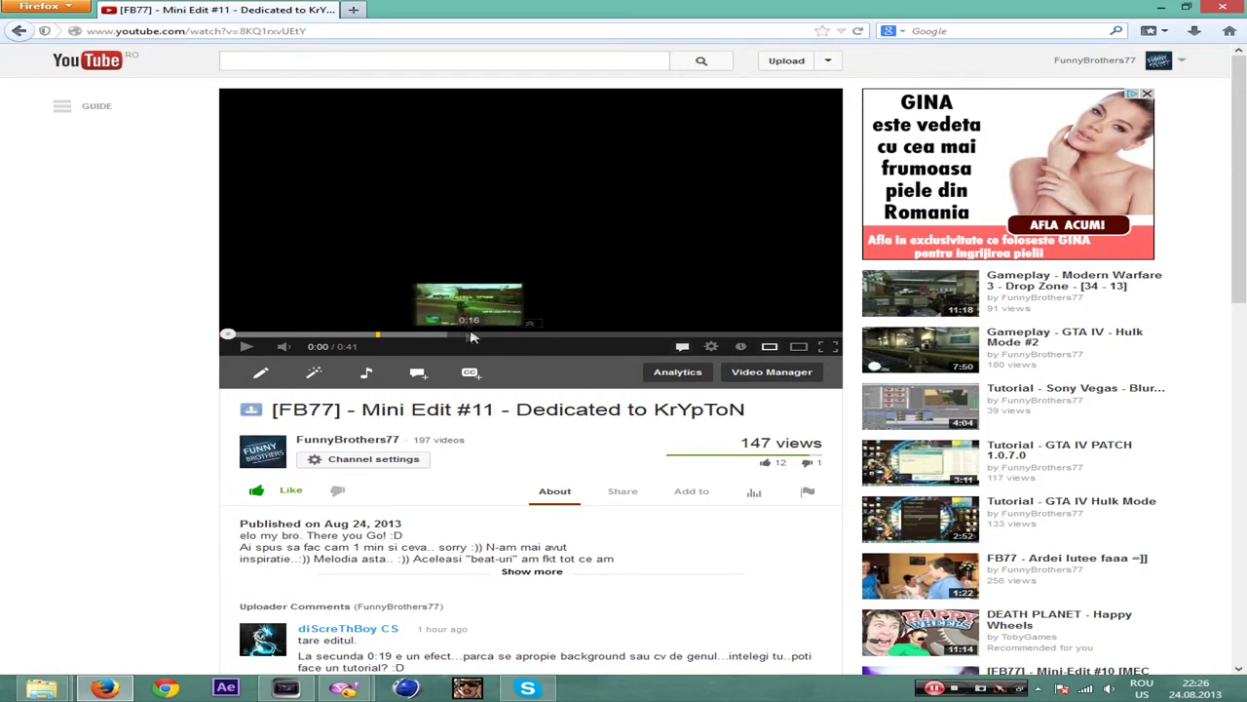
Step: Review the example flash effect around 0:15 in the Mini Edit #11 video and dismiss the incoming chat conversation
click(460, 335)
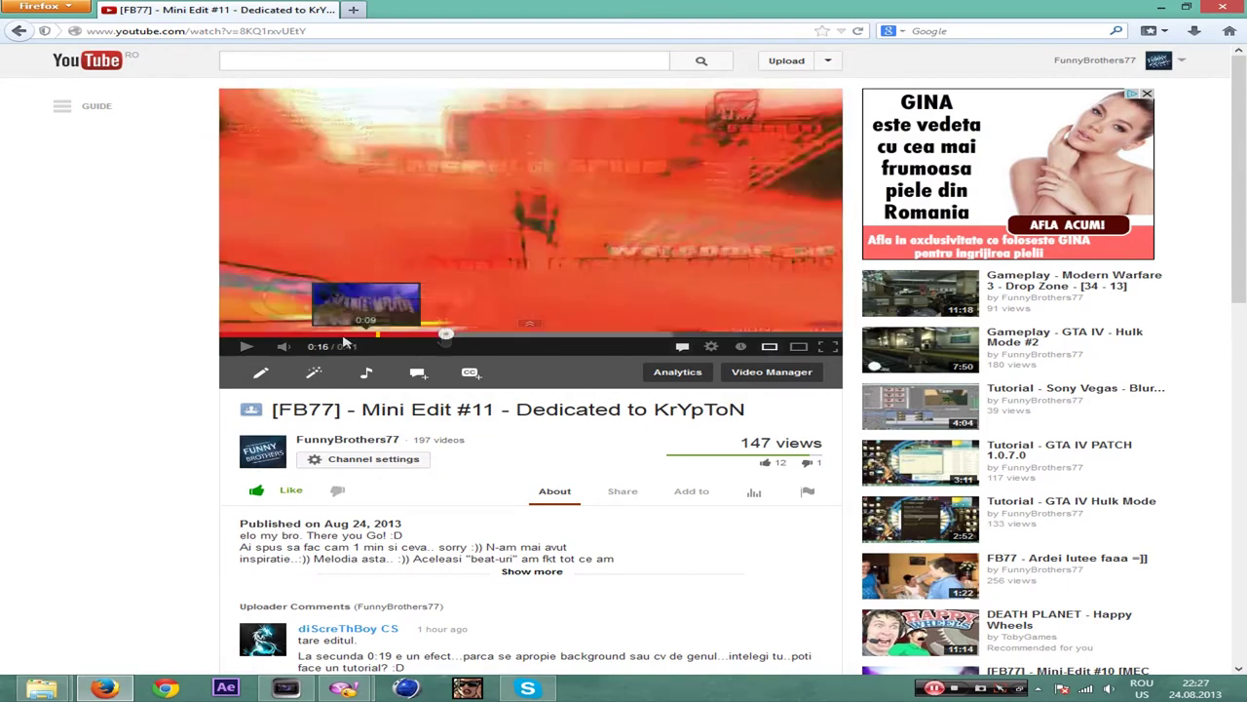
click(243, 349)
click(243, 351)
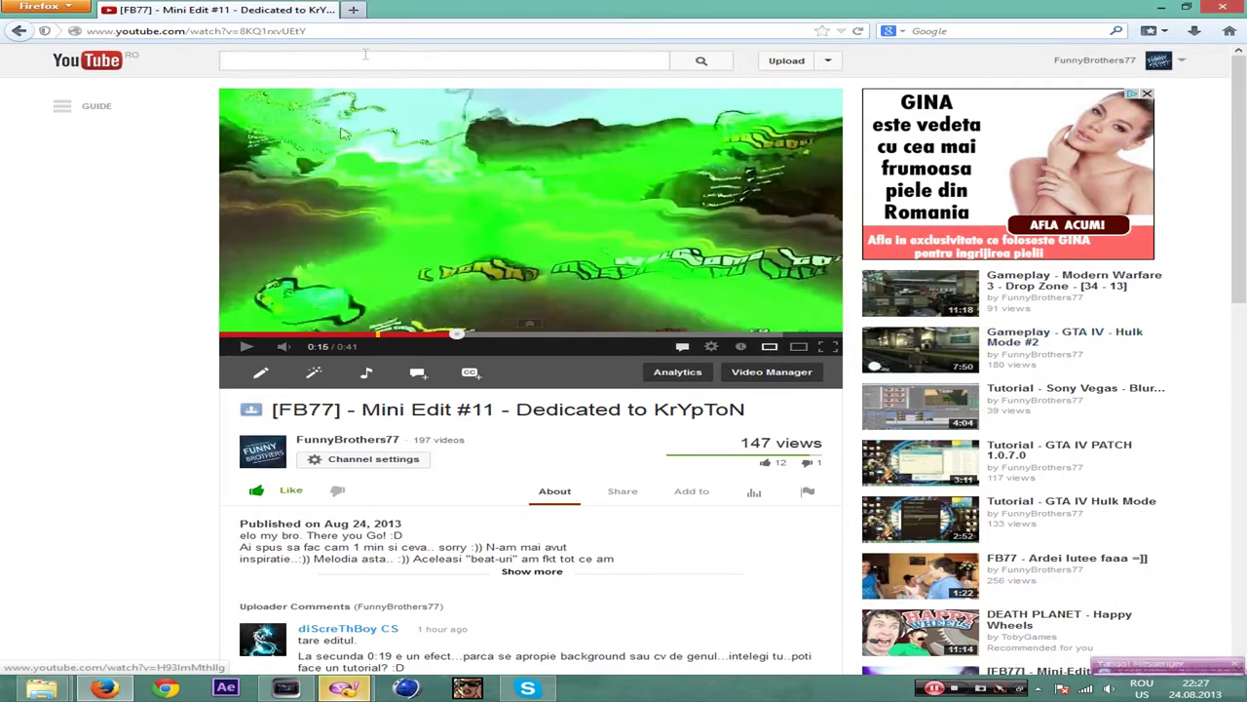
click(1141, 657)
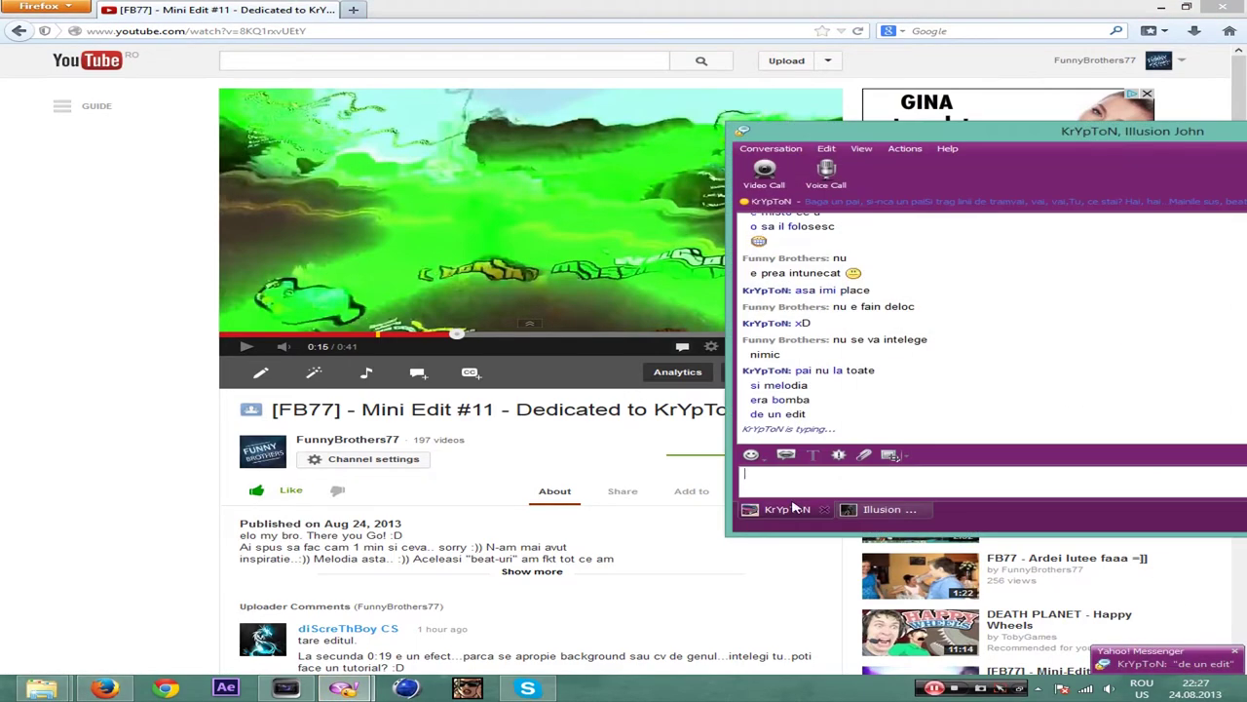
click(162, 271)
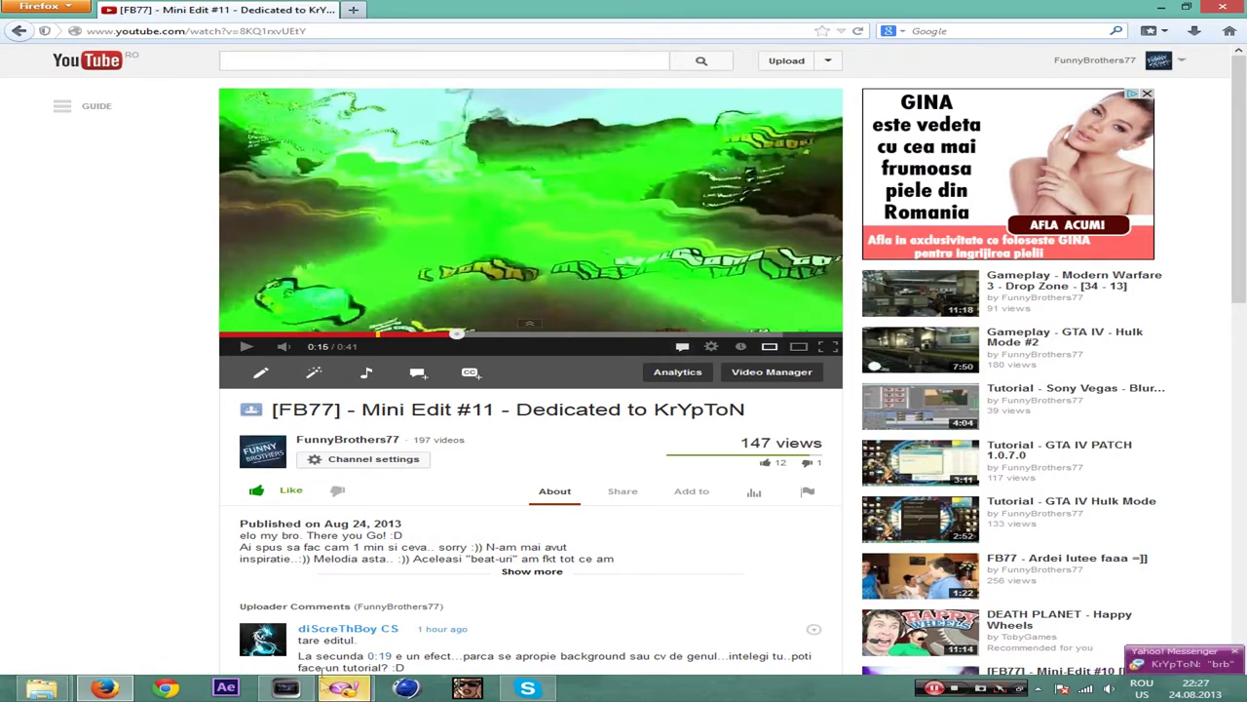
Step: Switch to Vegas Pro and play the car footage from the start, pausing with the cursor at 00:00:01;08
click(286, 688)
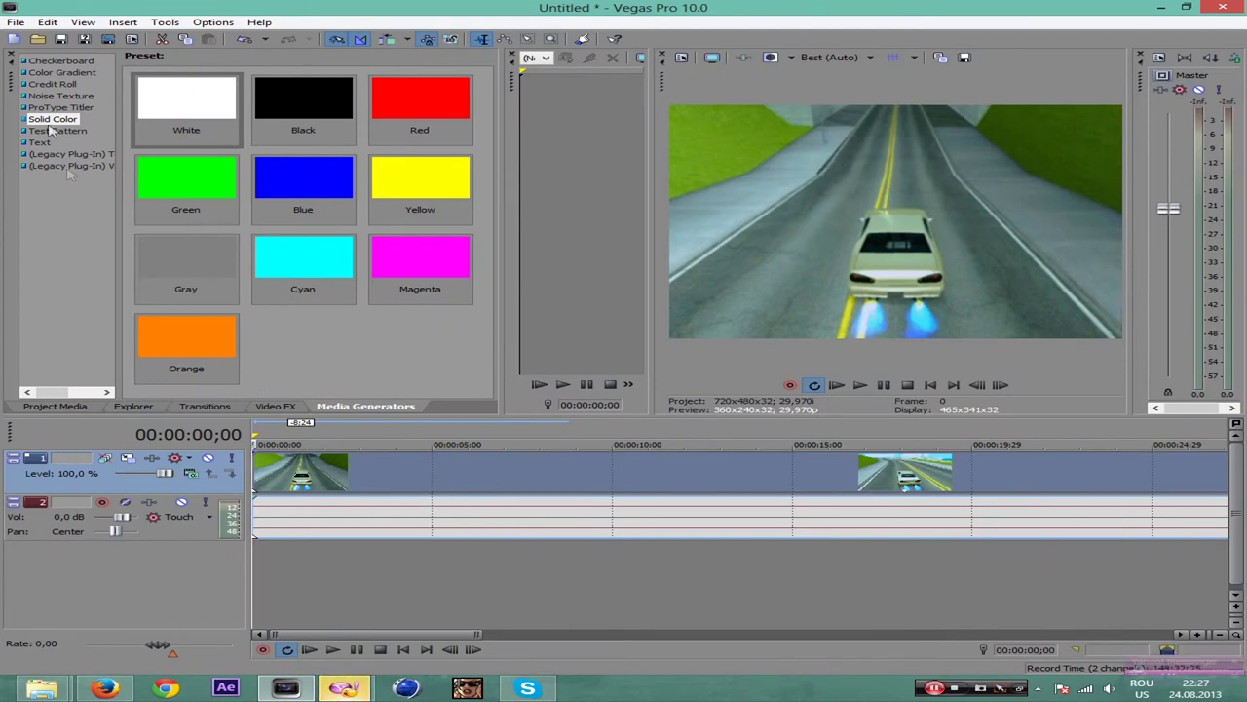
scroll(385, 495, down, 3)
scroll(385, 495, up, 1)
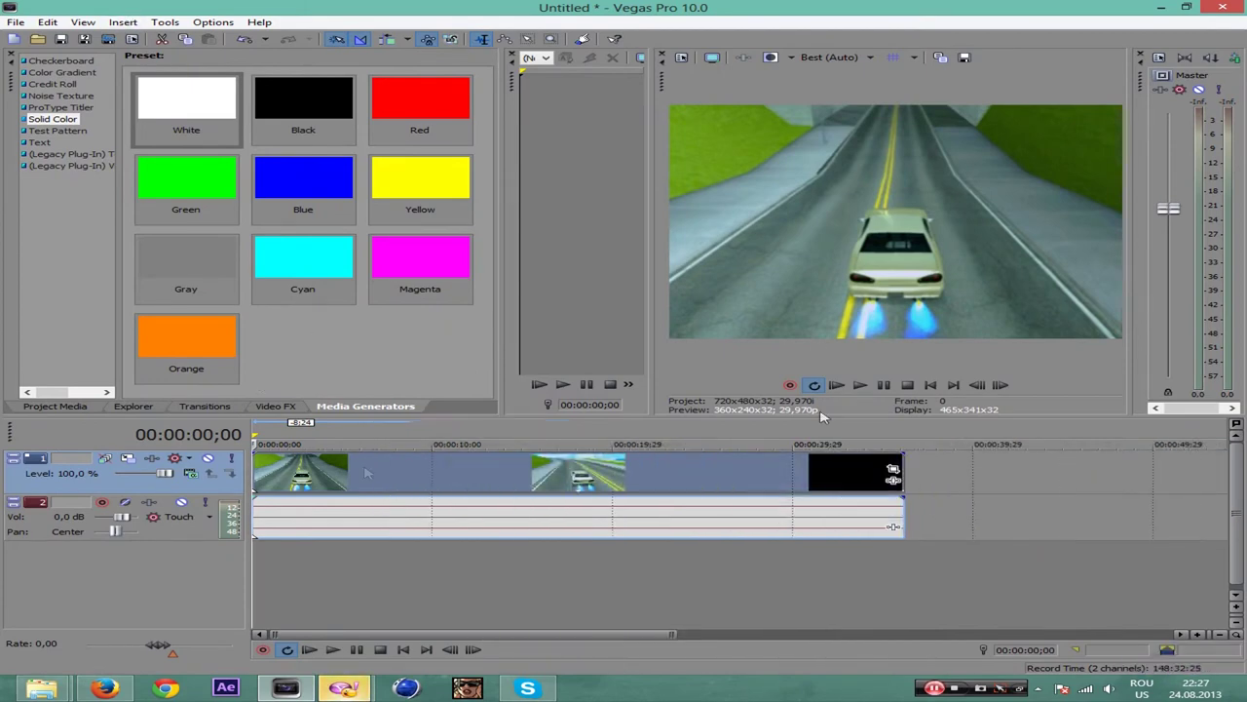
click(860, 385)
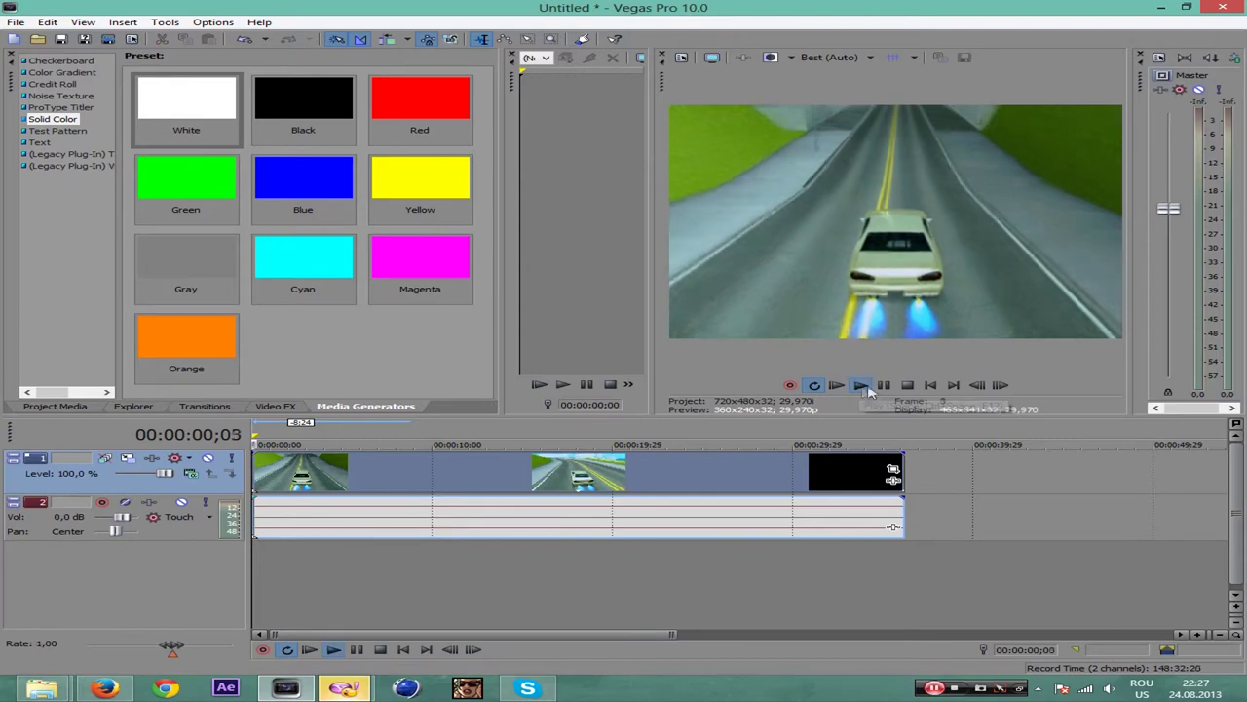
click(883, 385)
scroll(458, 487, up, 4)
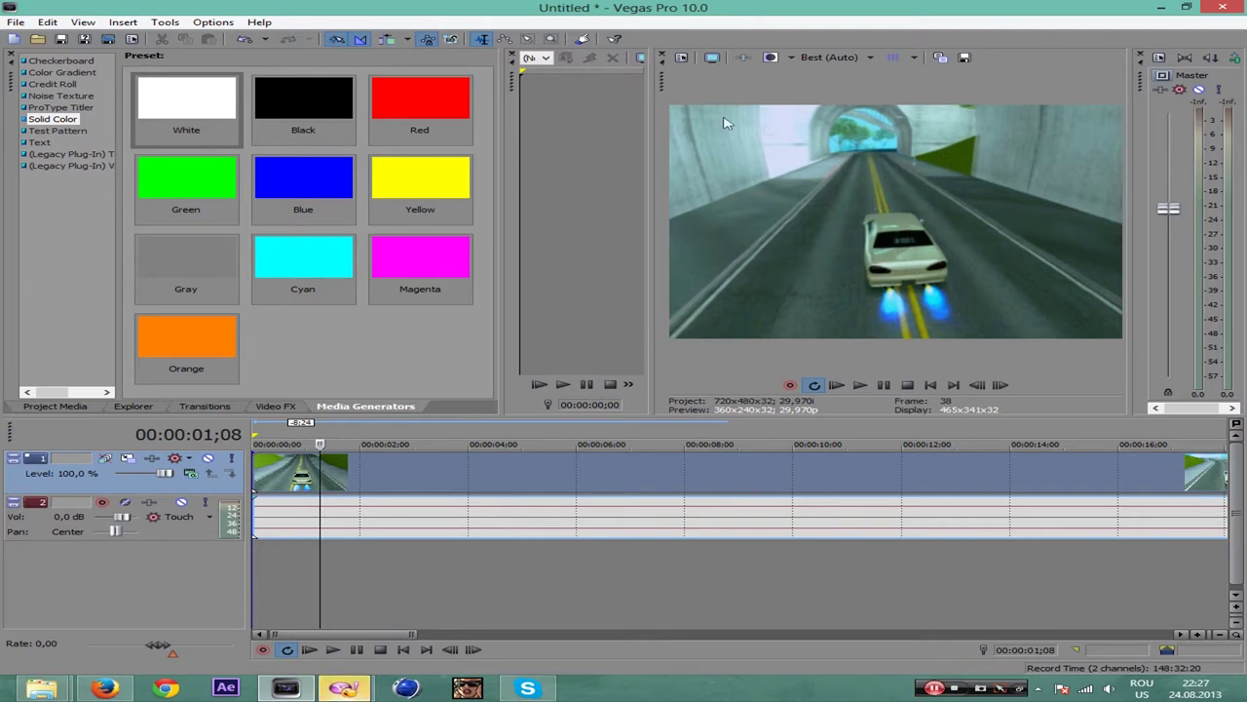
Step: Insert a video track above the footage and add a Linear Red, Green and Blue color gradient at the cursor
click(121, 22)
click(161, 91)
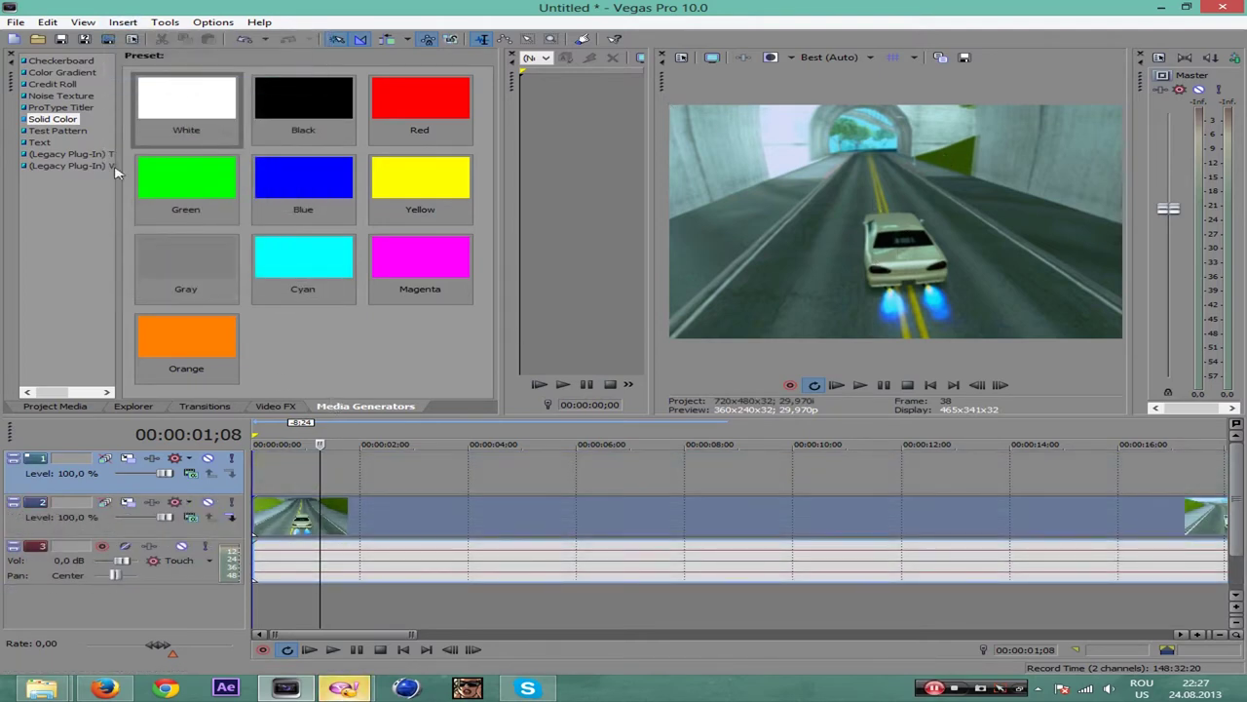
click(59, 73)
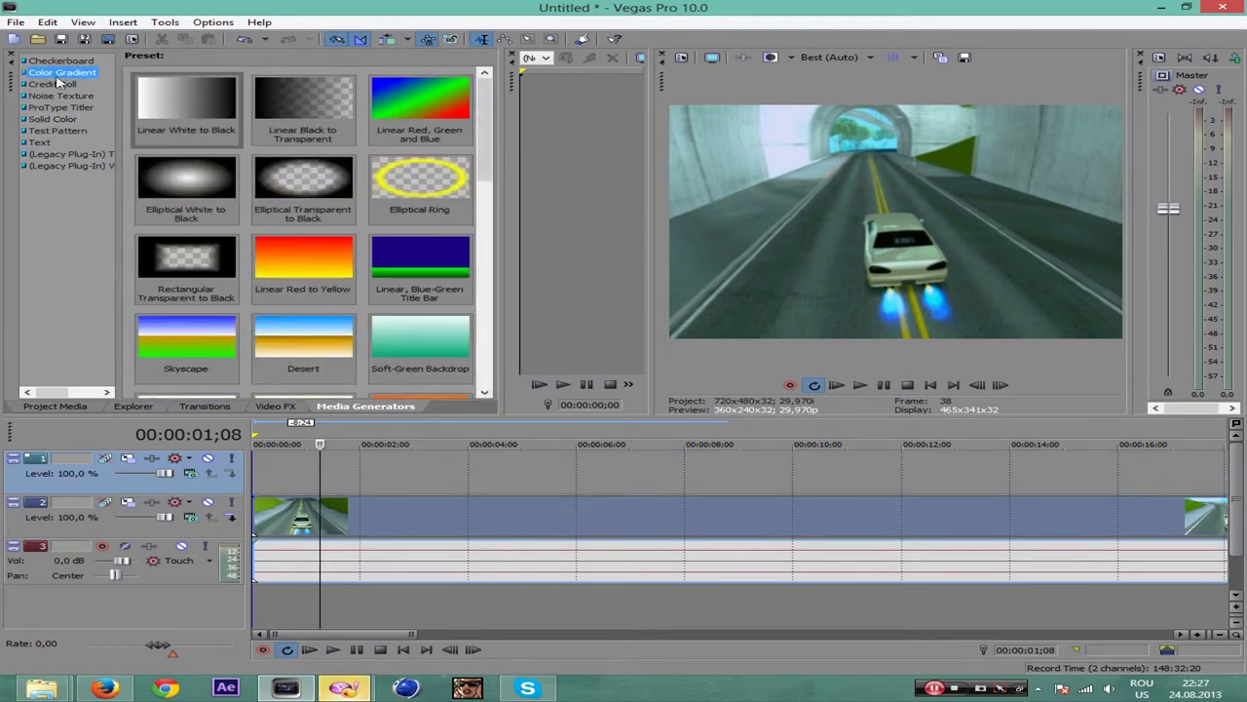
drag(422, 101, 380, 466)
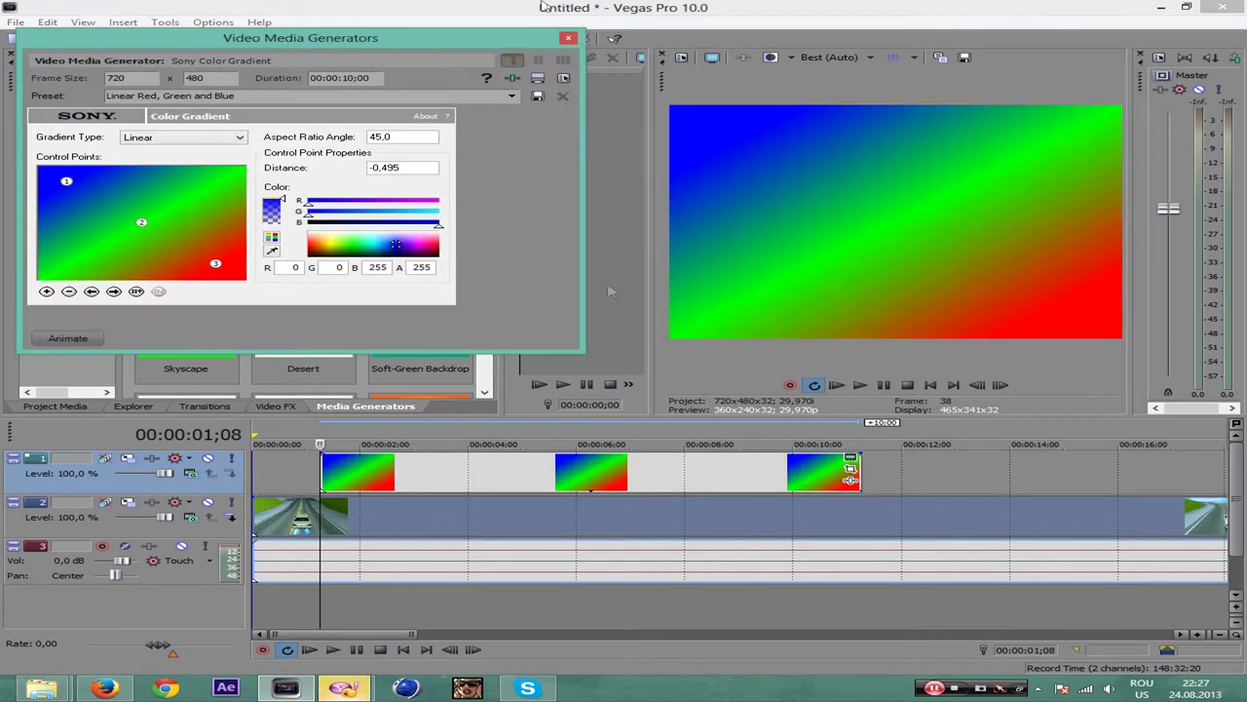
Step: Turn the gradient's blue and red control points black and bring them in to about -0.22 and 0.23, leaving a green diagonal band
drag(217, 265, 191, 250)
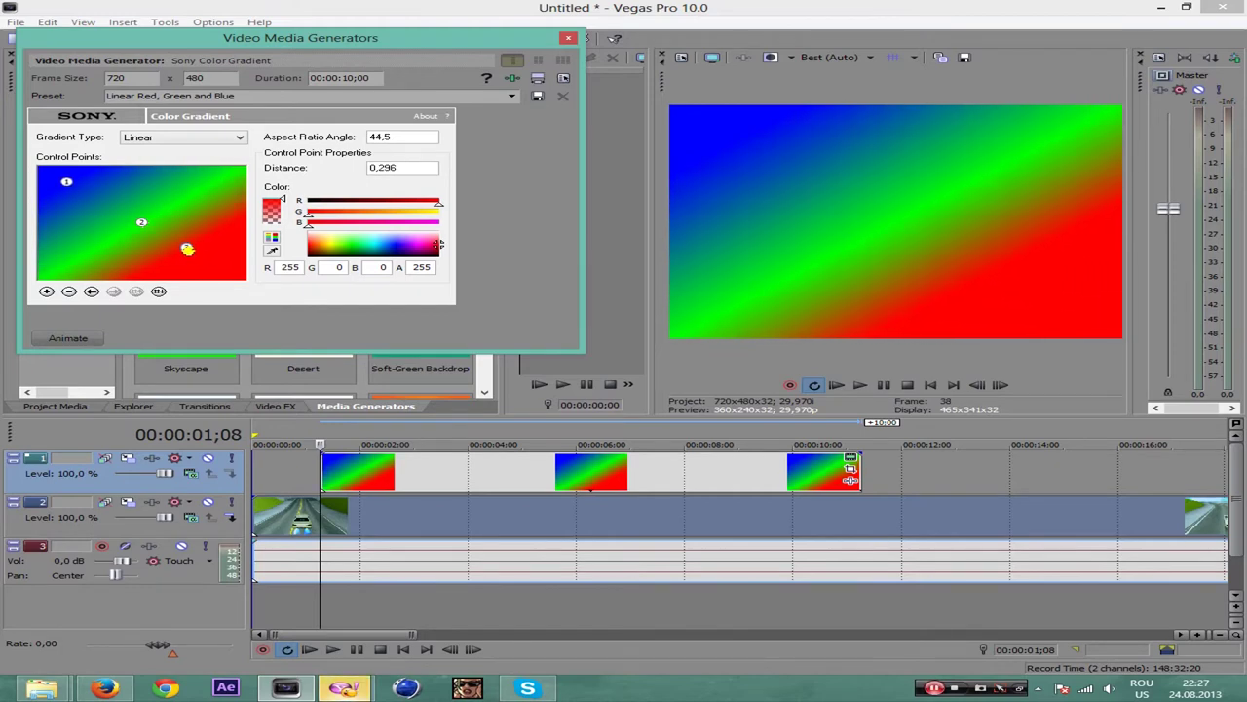
click(441, 255)
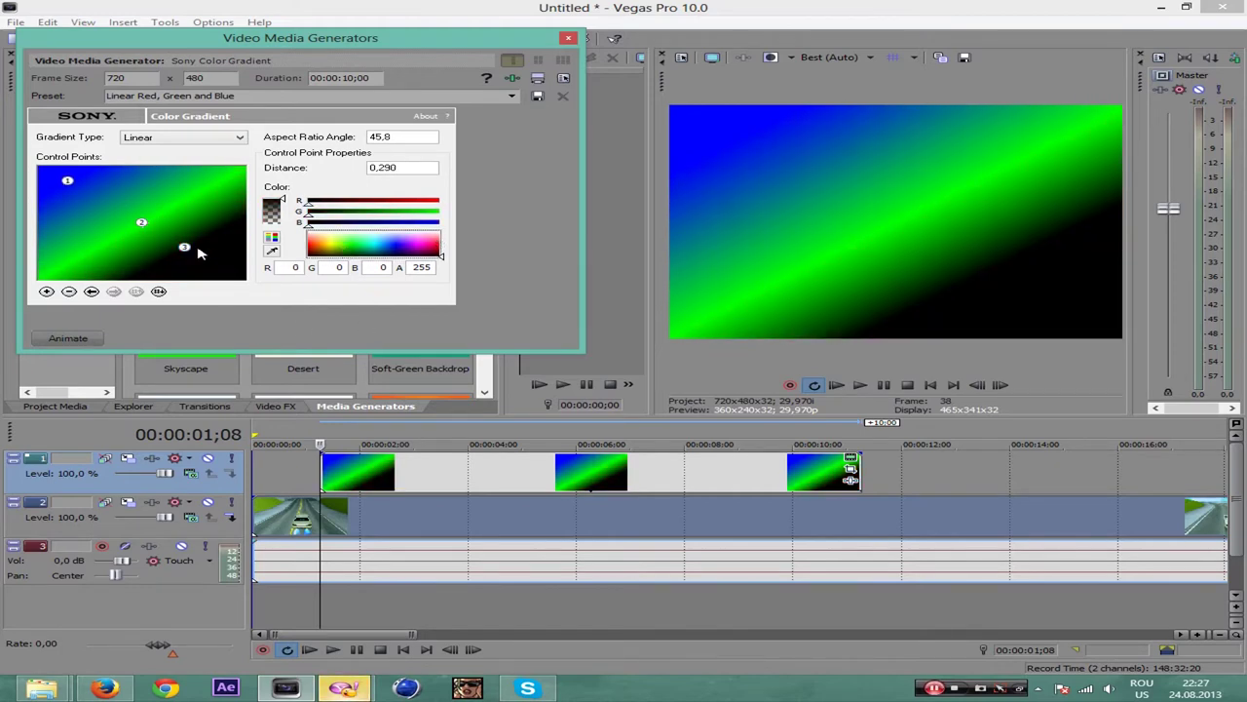
drag(185, 247, 178, 240)
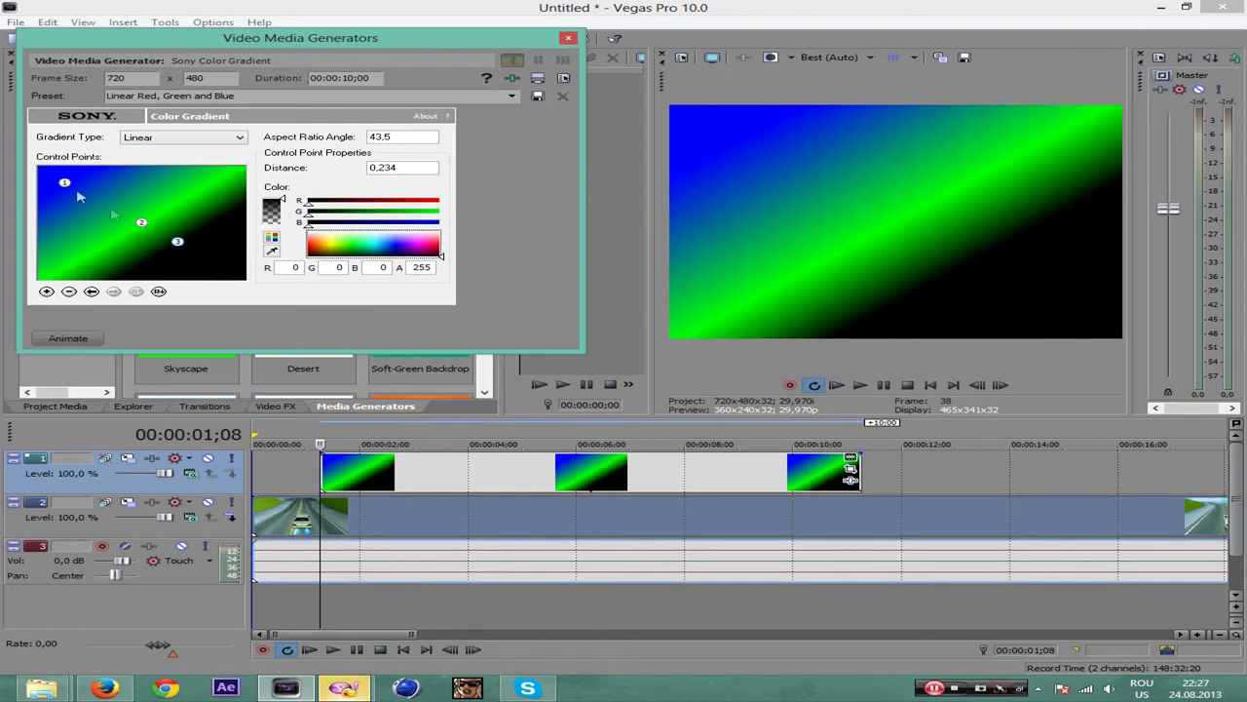
drag(62, 183, 106, 206)
drag(361, 234, 407, 312)
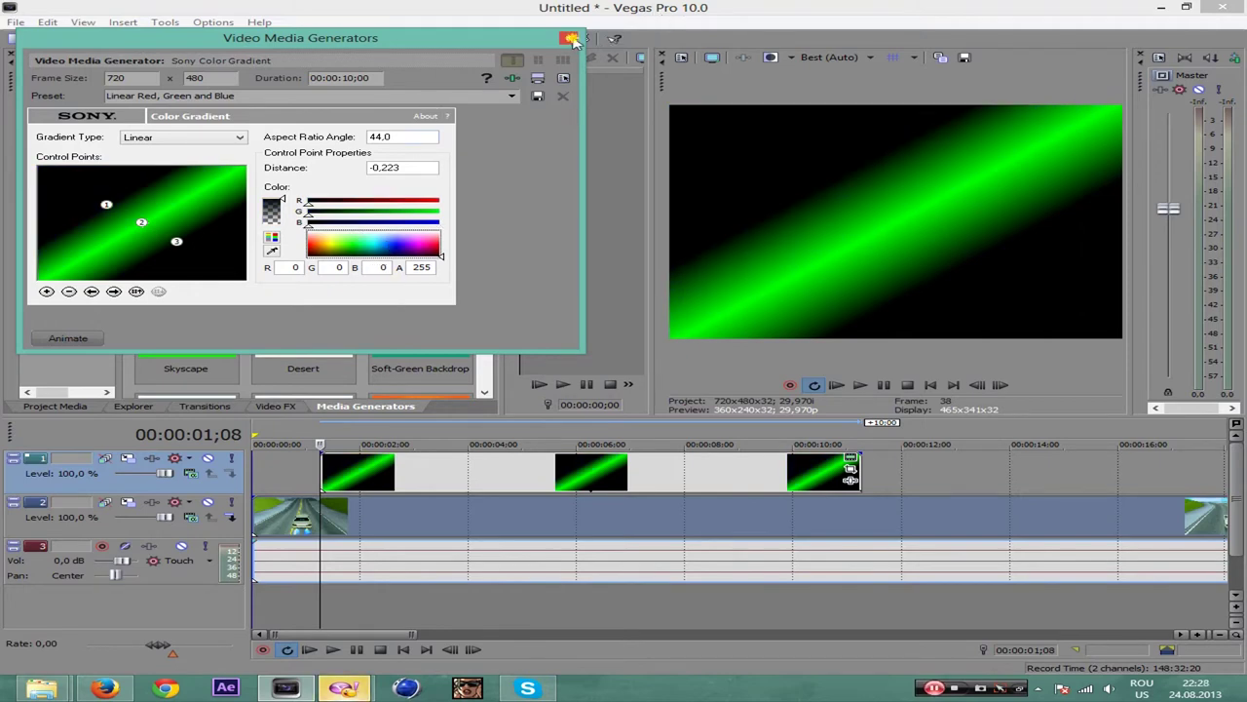
click(570, 38)
Step: Set the gradient track's compositing mode to Add and return the cursor to the gradient clip's start
click(860, 385)
click(883, 385)
click(320, 478)
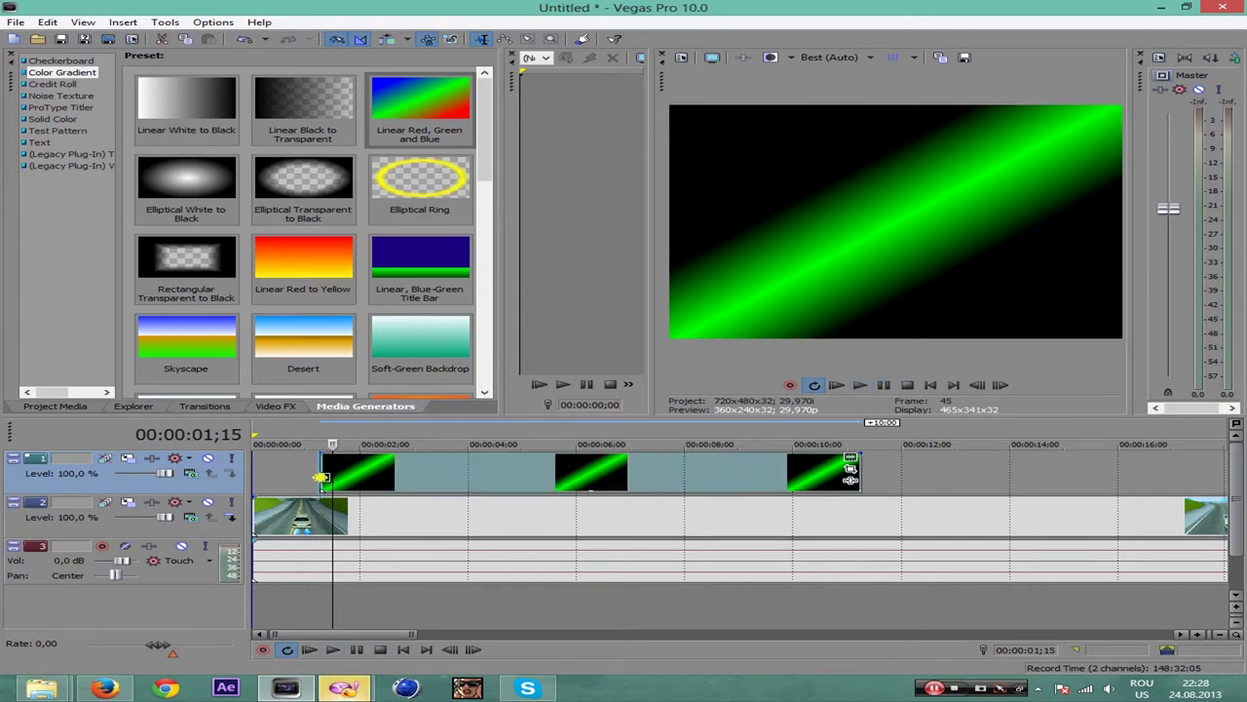
click(189, 475)
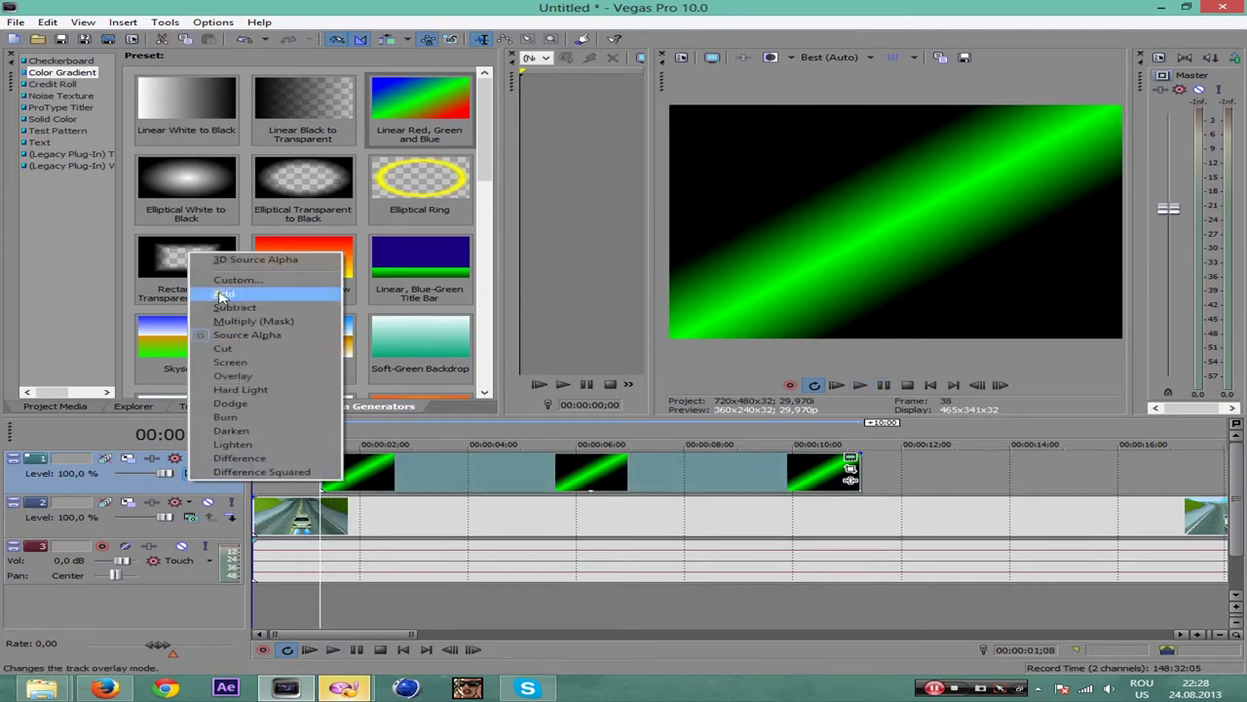
click(210, 294)
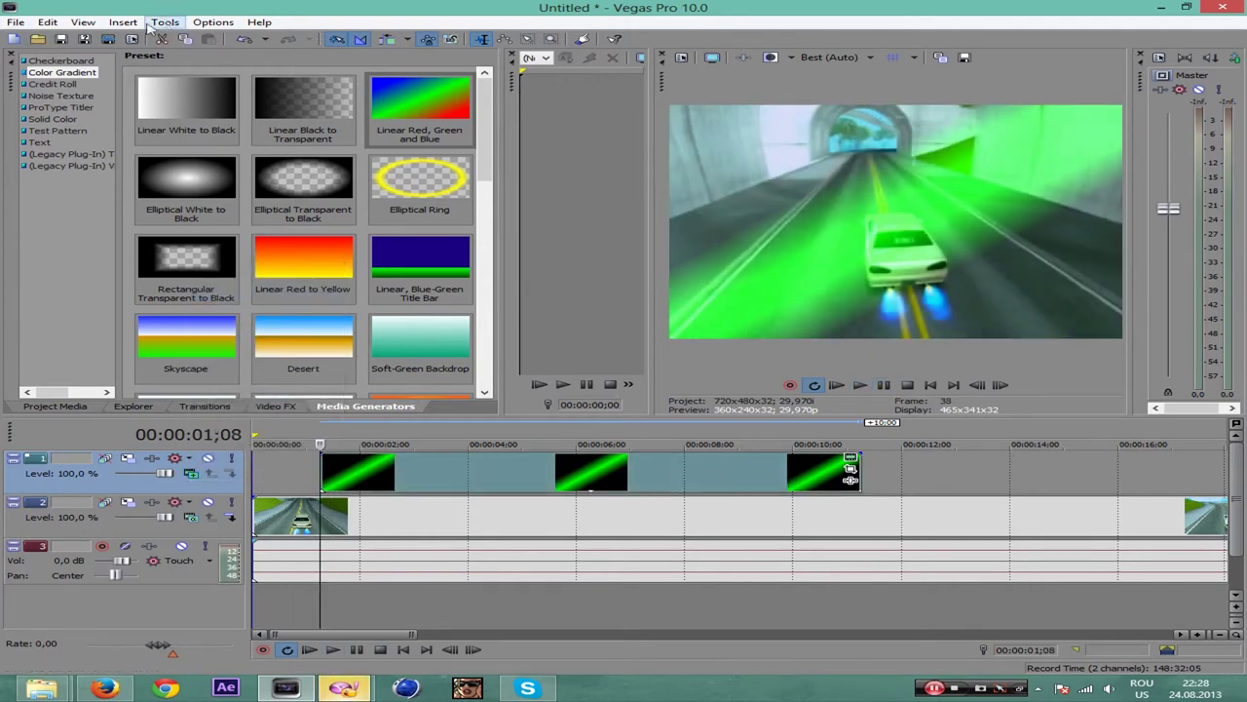
Step: Insert another video track on top and add a second Linear Red, Green and Blue gradient aligned with the first one
click(124, 23)
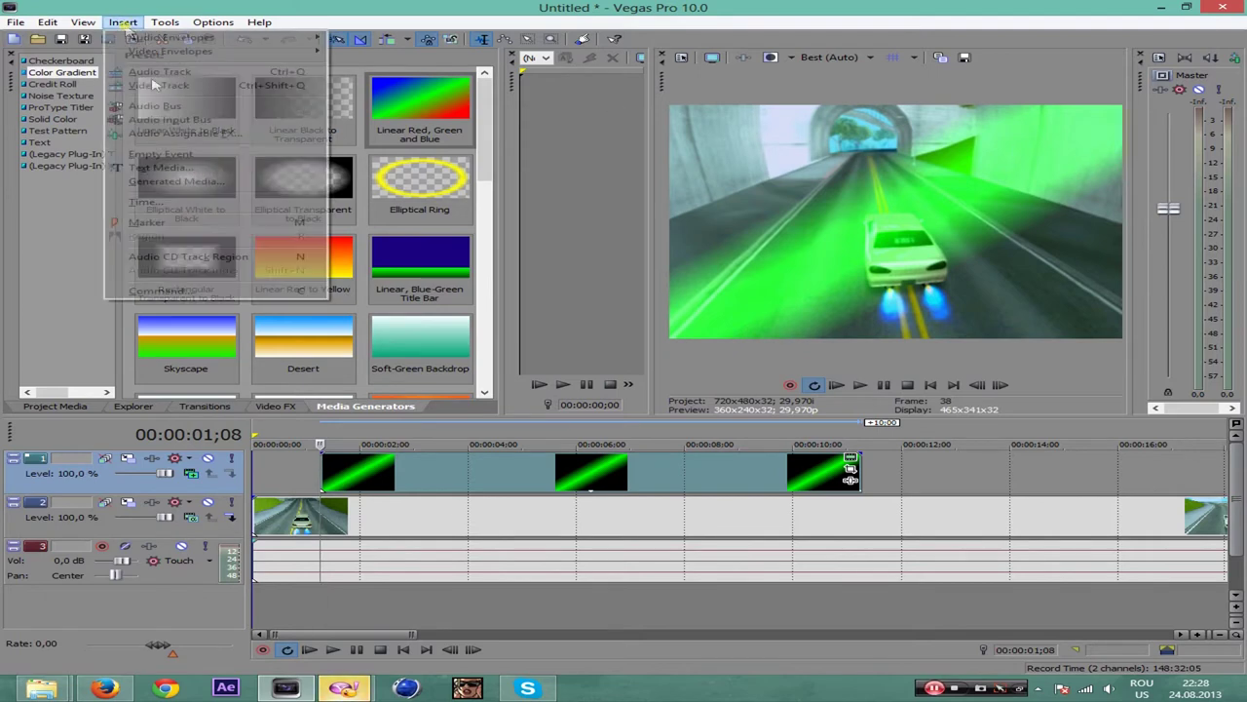
click(146, 86)
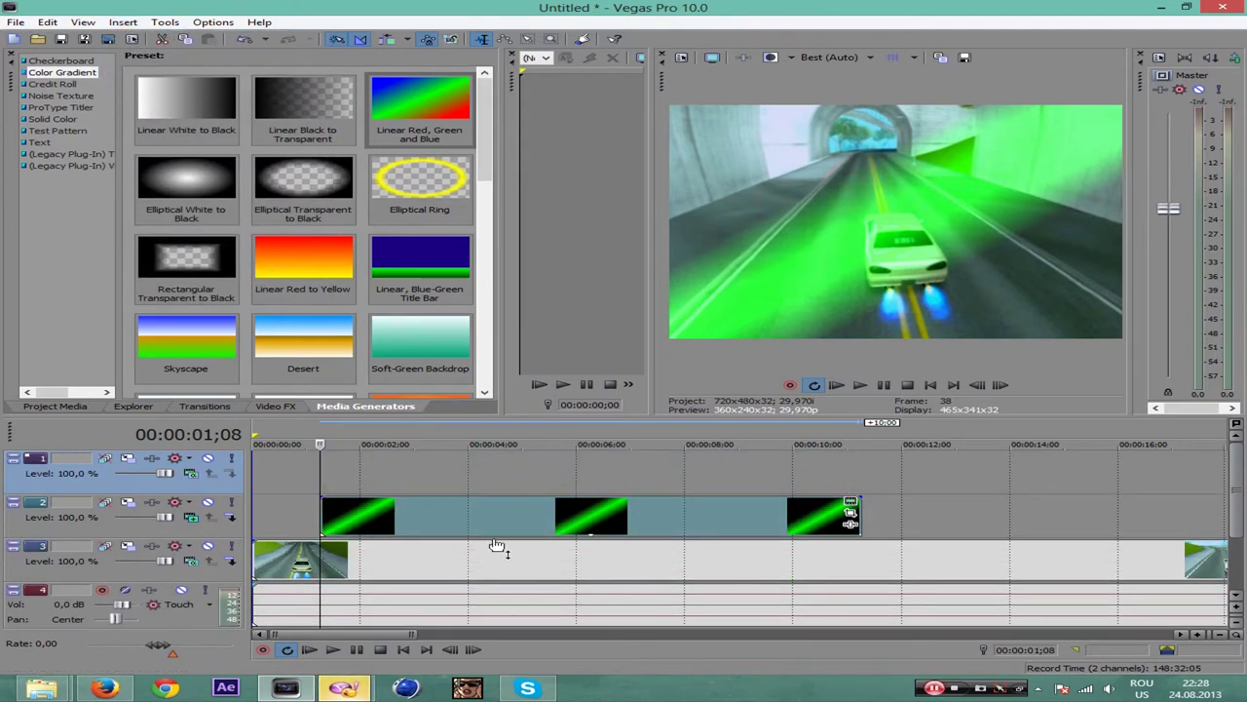
click(464, 519)
key(ctrl+z)
drag(441, 98, 329, 478)
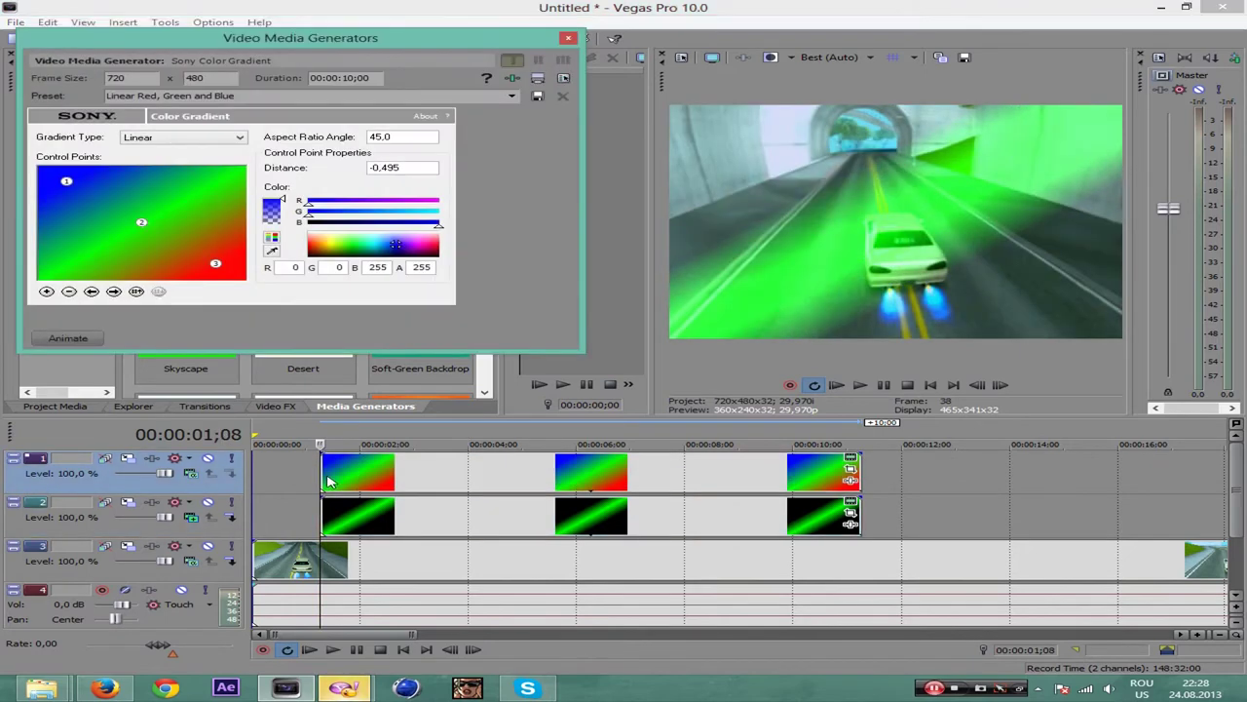
Step: Rotate the second gradient to about -45°, bring its outer control points in toward the centre and make both black
drag(219, 266, 222, 183)
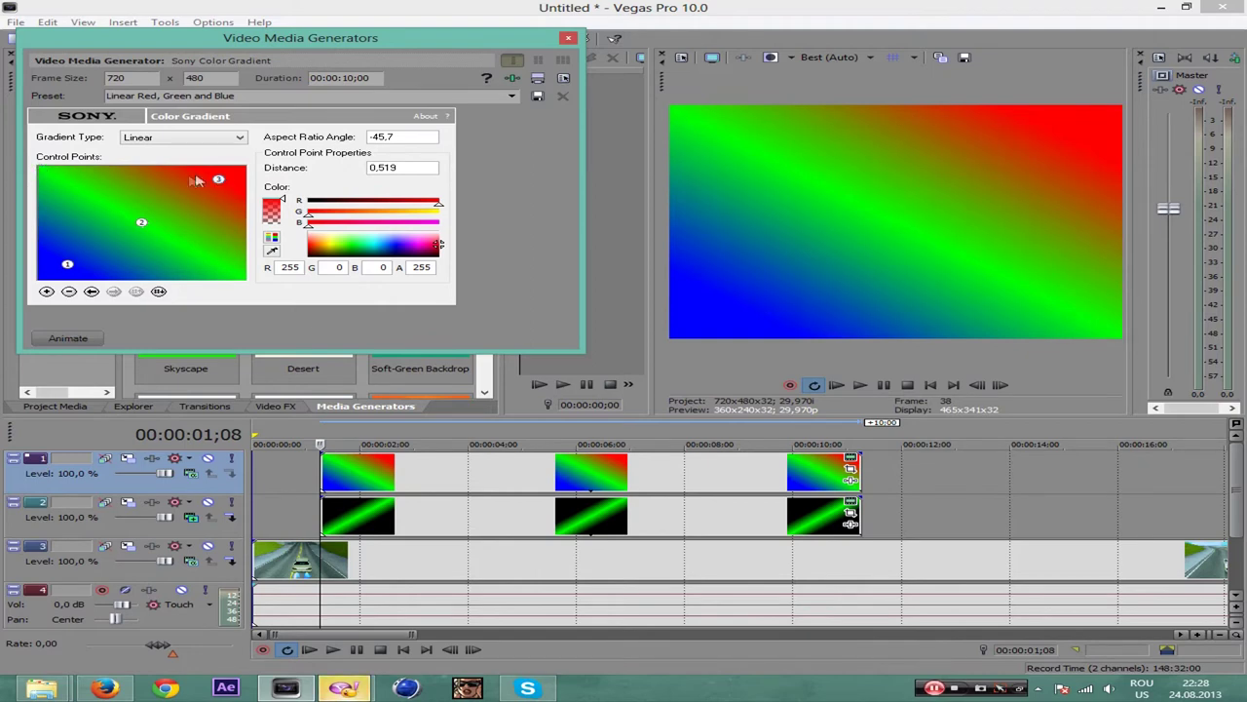
drag(217, 178, 221, 179)
drag(214, 184, 182, 202)
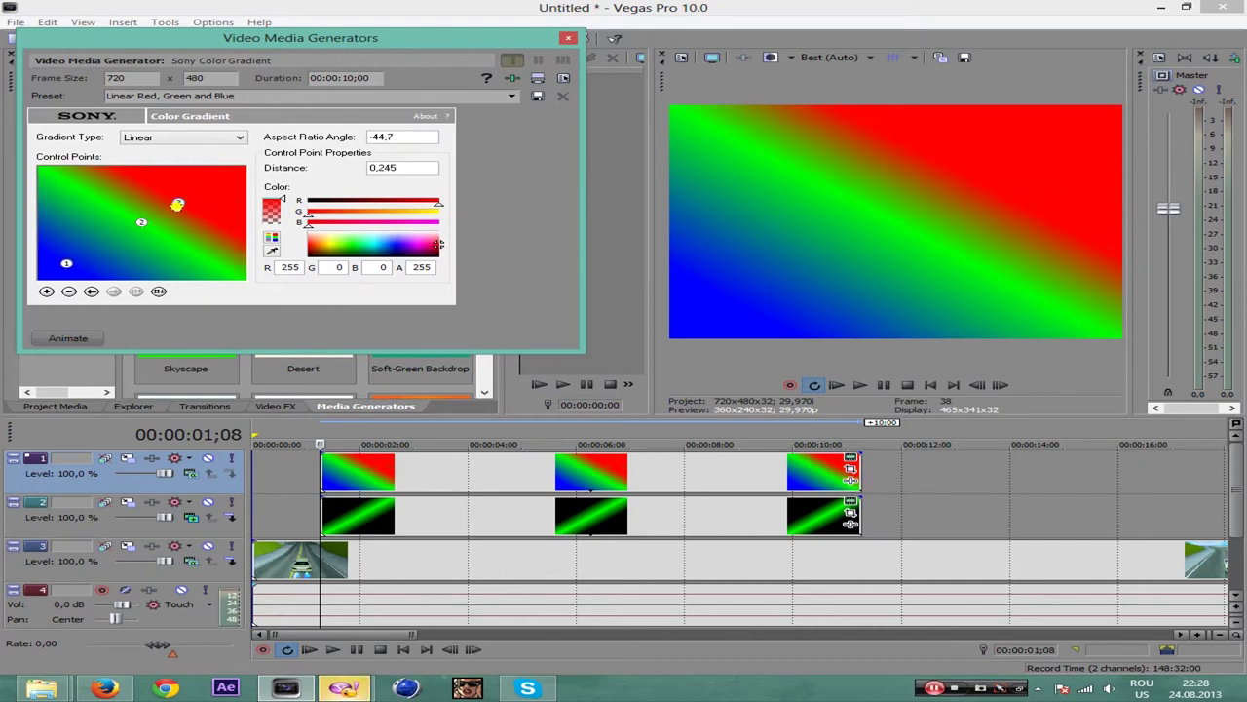
drag(438, 244, 440, 256)
drag(62, 262, 102, 243)
drag(341, 250, 341, 262)
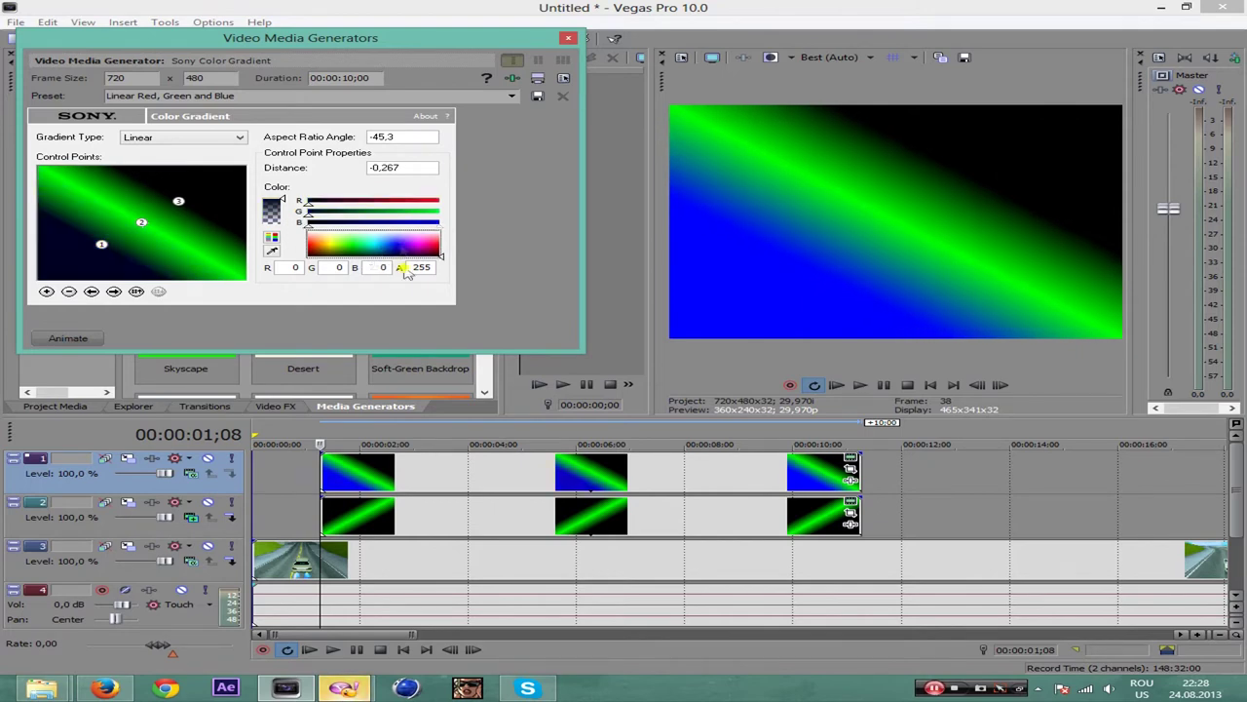
click(569, 40)
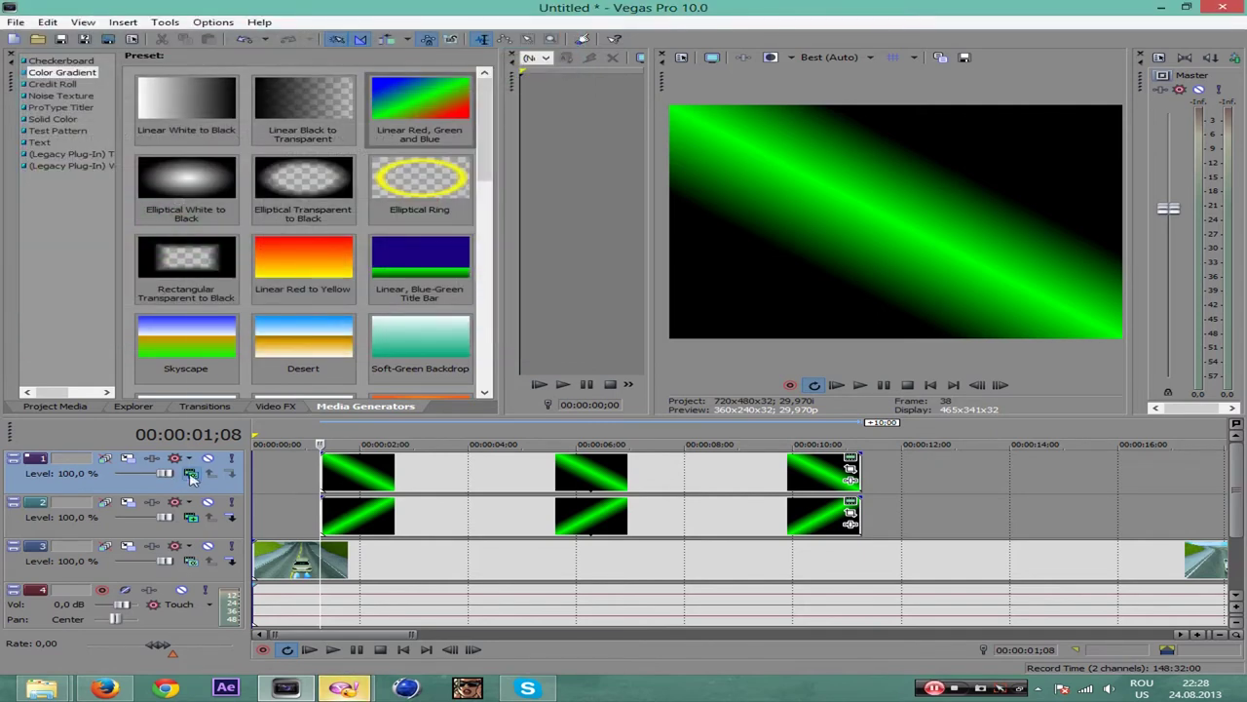
Step: Set the top gradient track's compositing mode to Add and trim both gradient clips to end at 00:00:01;16
click(191, 474)
click(256, 290)
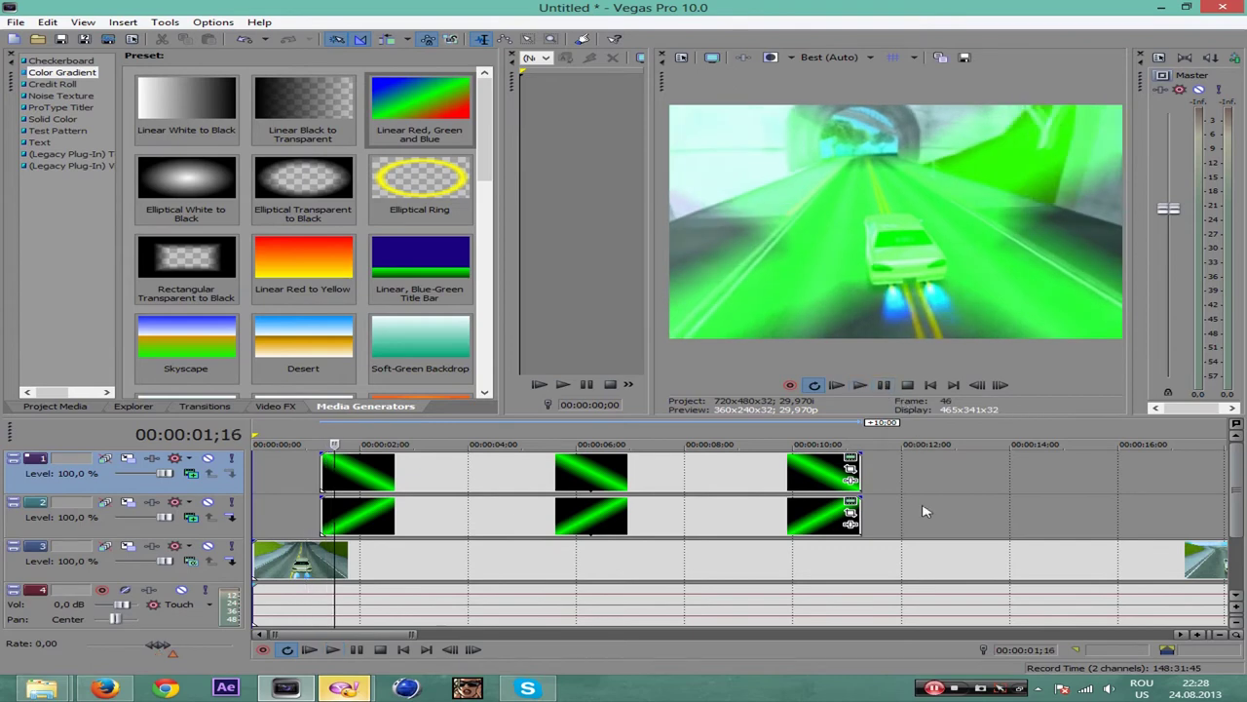
drag(871, 495, 338, 515)
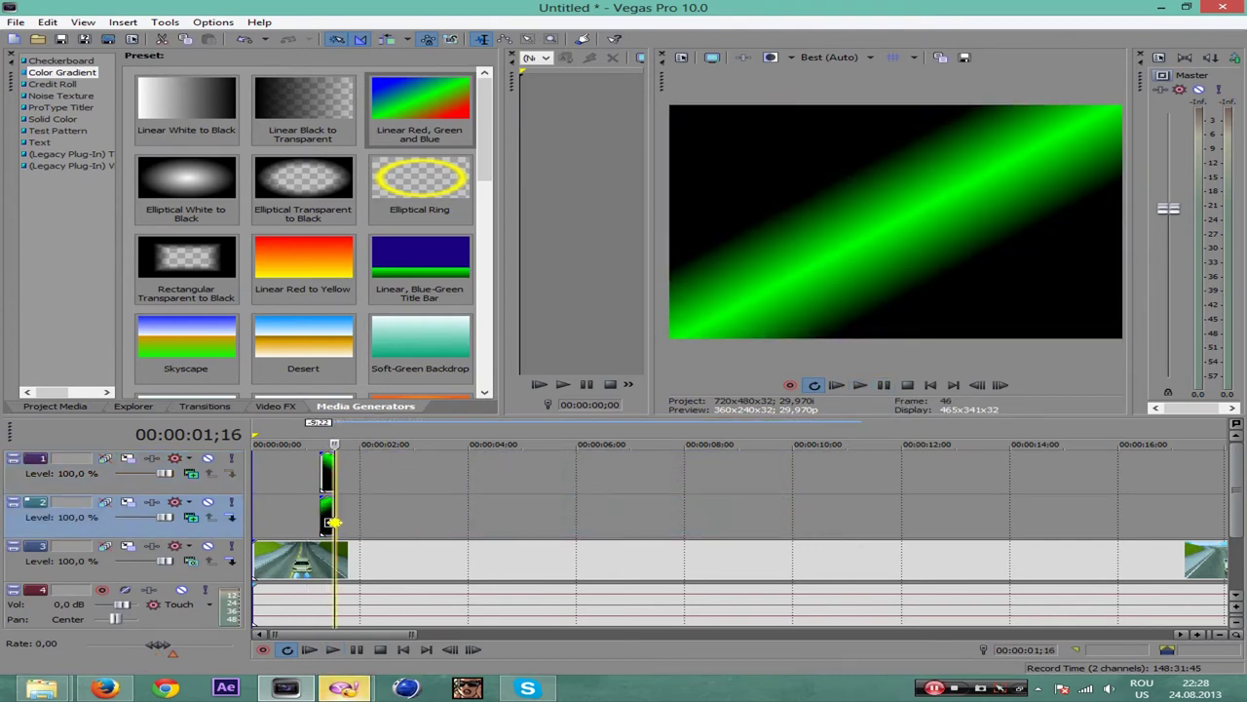
Step: Apply full-length fade-outs to both short gradient clips and play the flash from just before them
scroll(463, 504, up, 4)
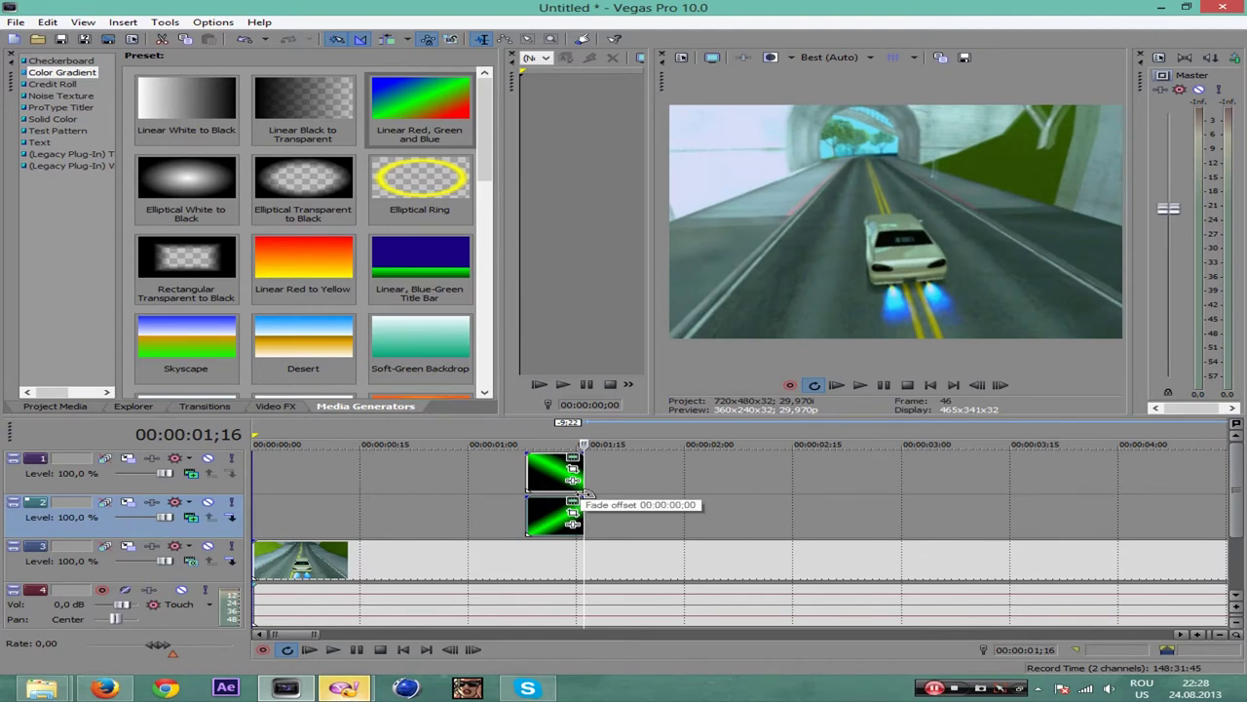
drag(583, 497, 527, 499)
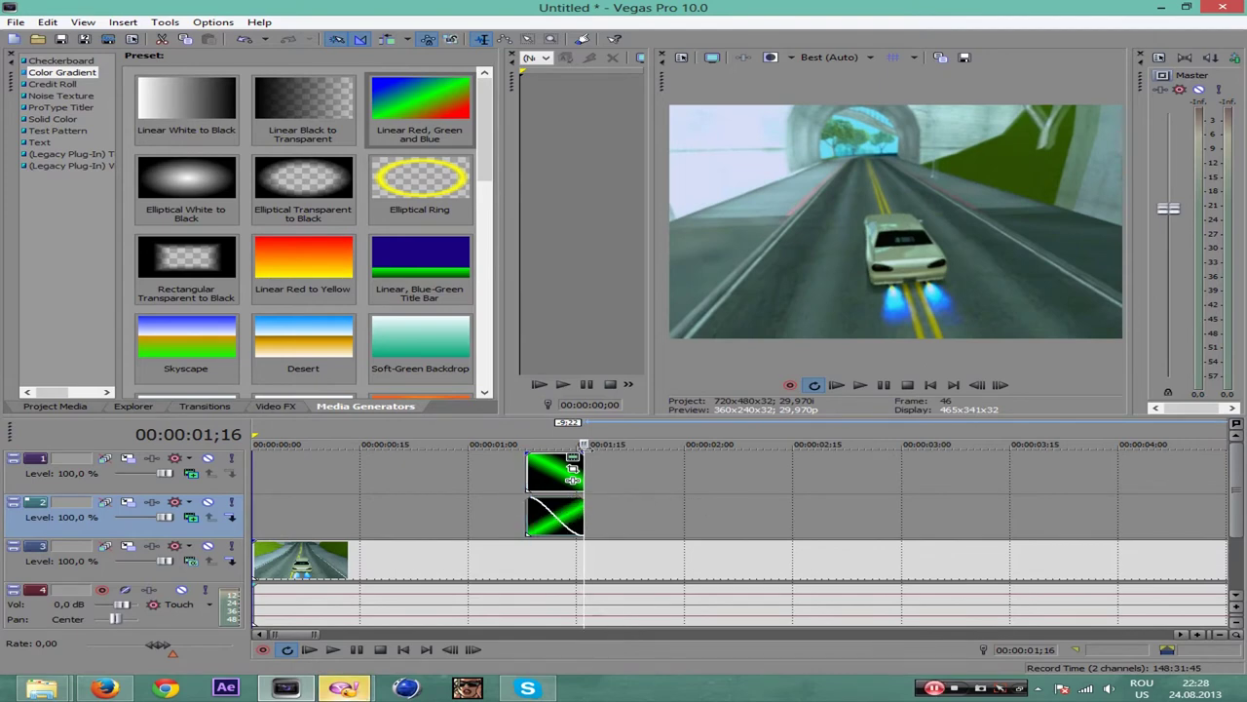
click(503, 477)
click(861, 385)
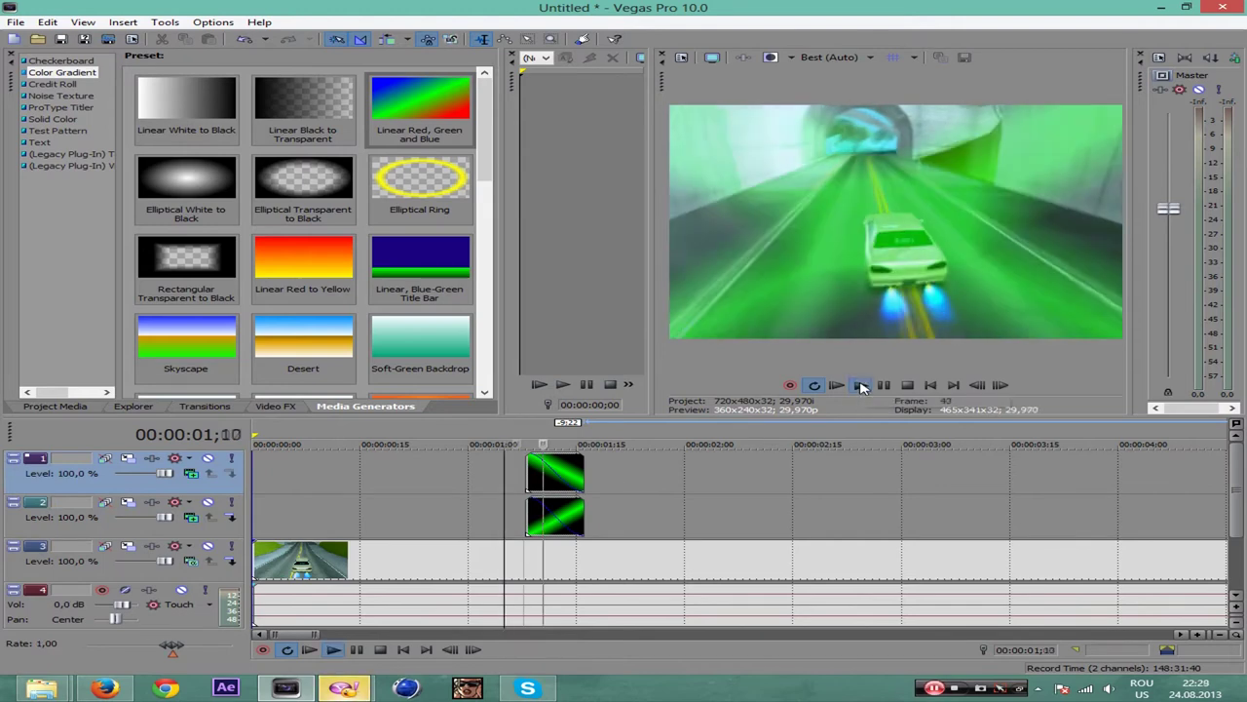
key(Return)
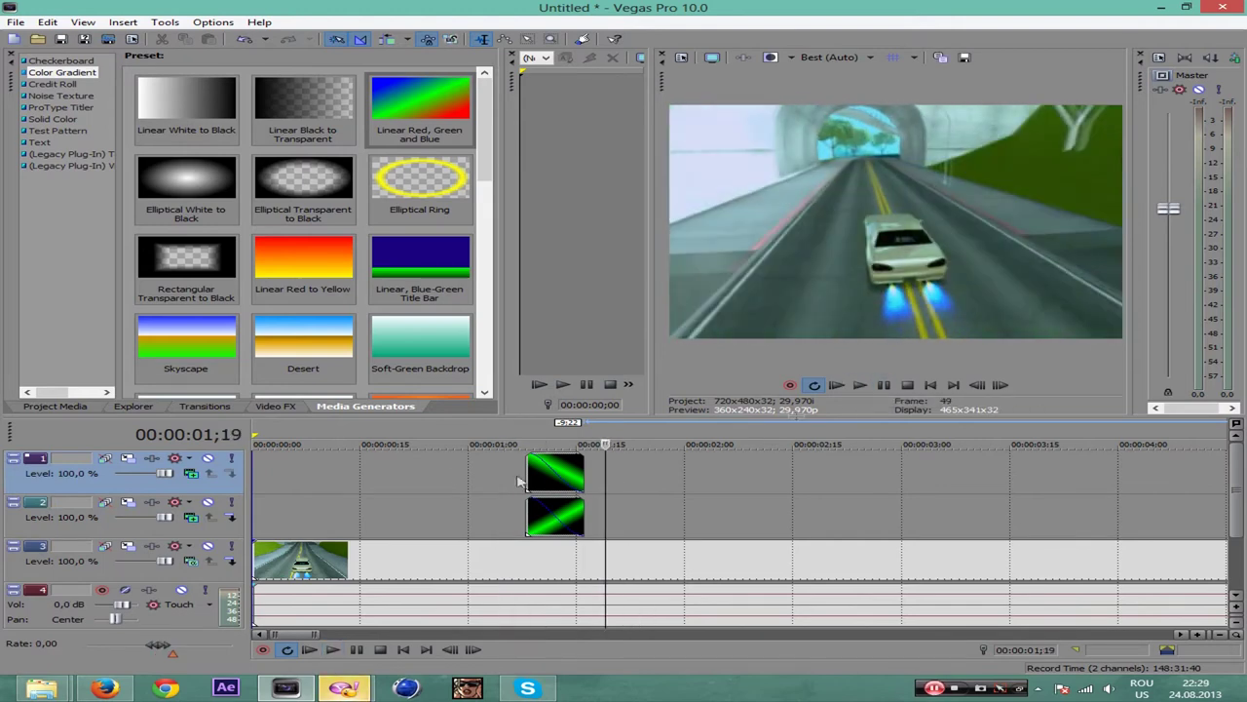
Step: Try full-length fade-ins on the gradient clips instead and play the flash from just before them
drag(527, 465, 591, 467)
click(504, 478)
click(859, 386)
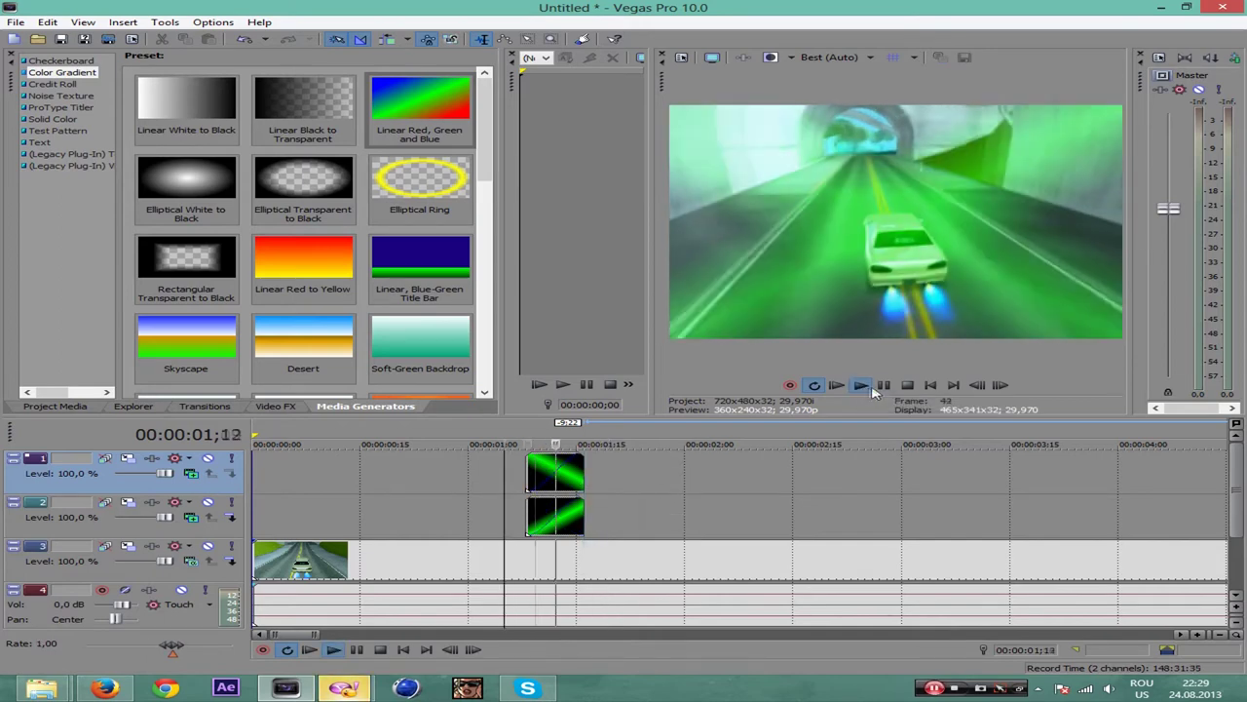
key(Return)
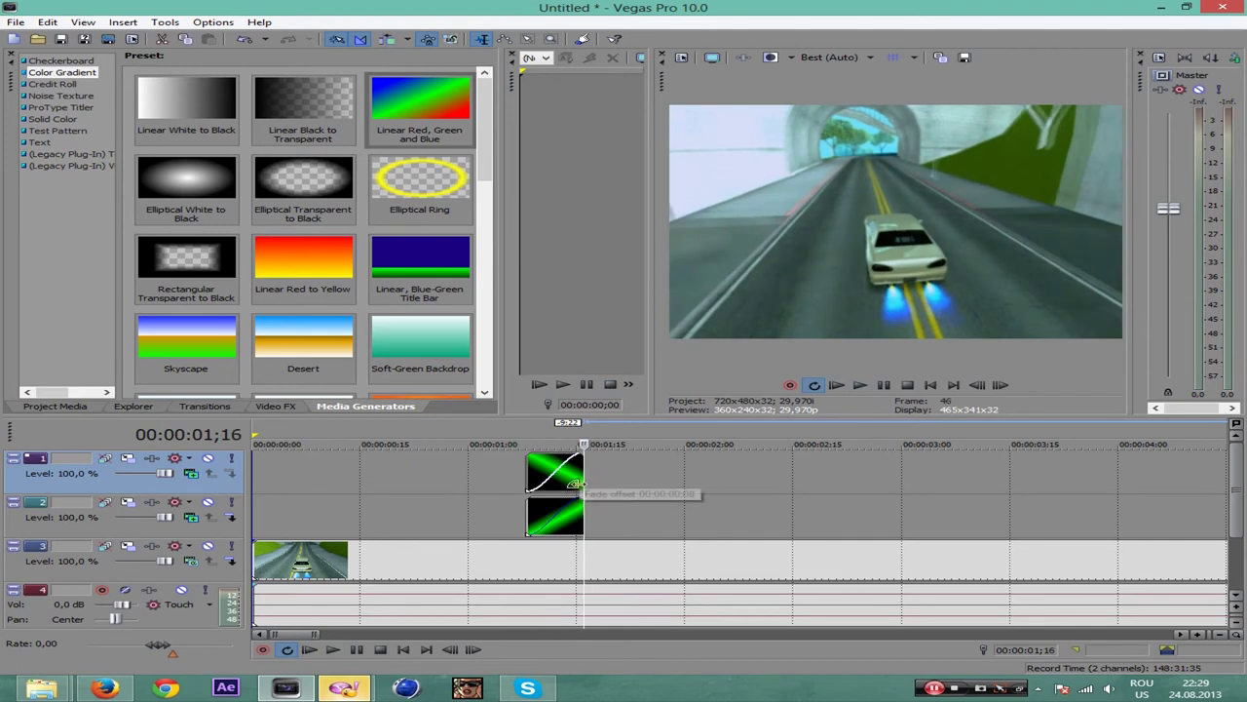
Step: Replace the fade-ins on both gradient clips with full-length fade-outs
click(577, 489)
drag(578, 450, 527, 455)
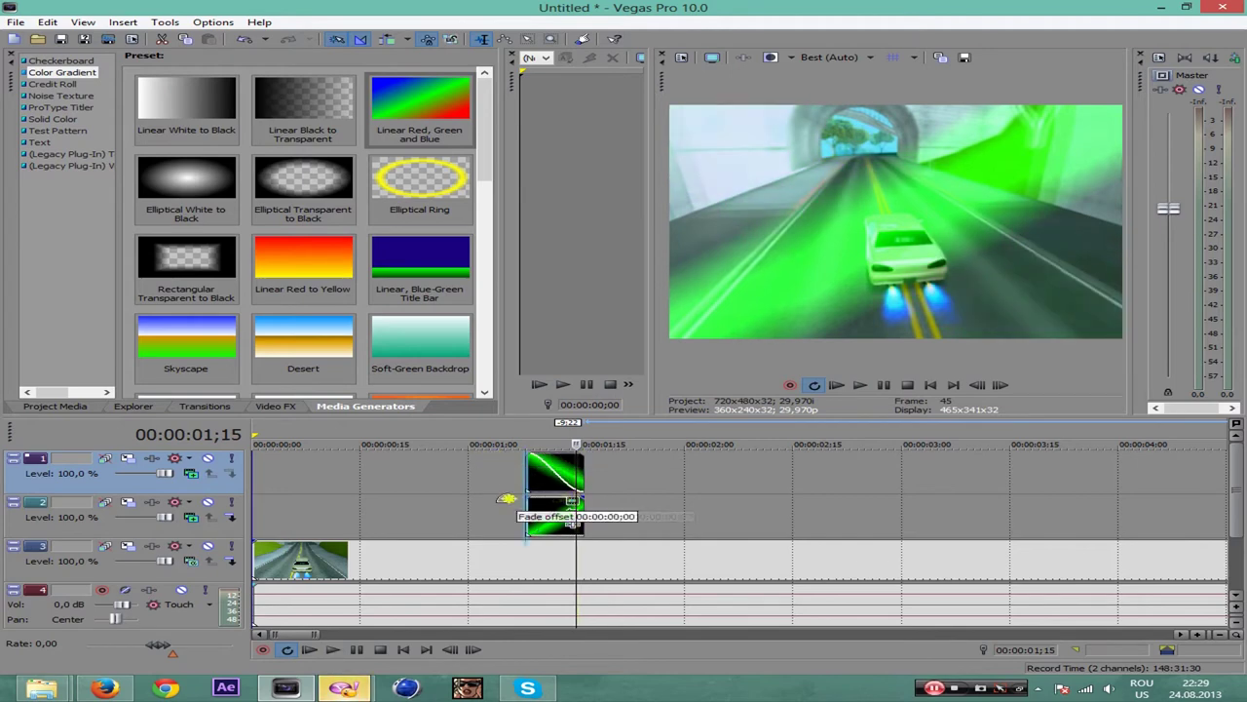
drag(582, 499, 543, 504)
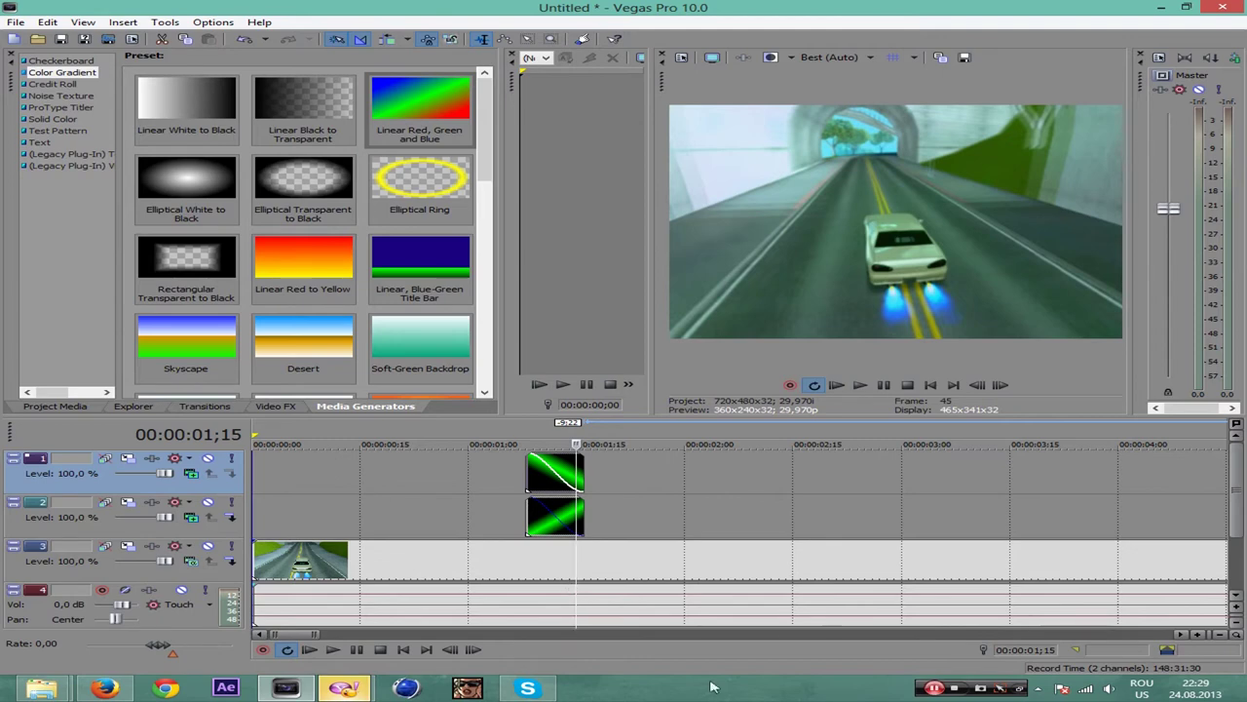
Step: Play the green light flash over the car footage repeatedly, including a run from the start of the project
click(861, 384)
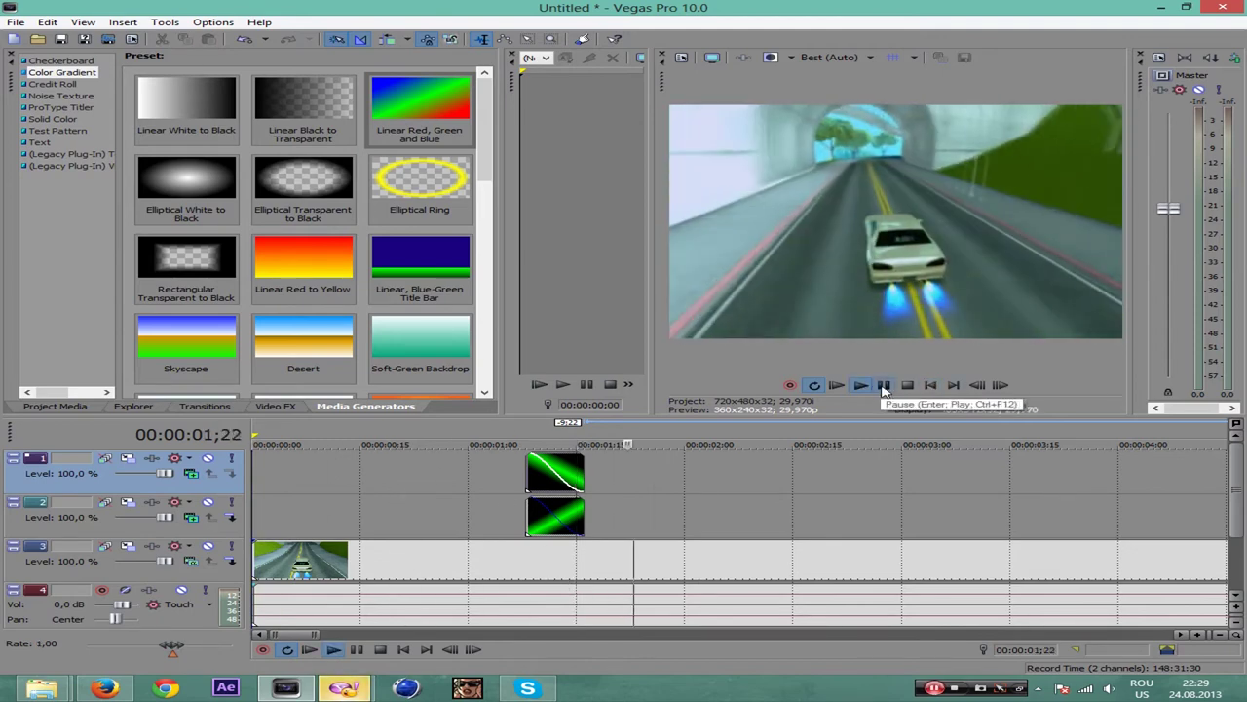
key(Return)
scroll(769, 476, down, 3)
click(930, 385)
click(861, 385)
click(884, 385)
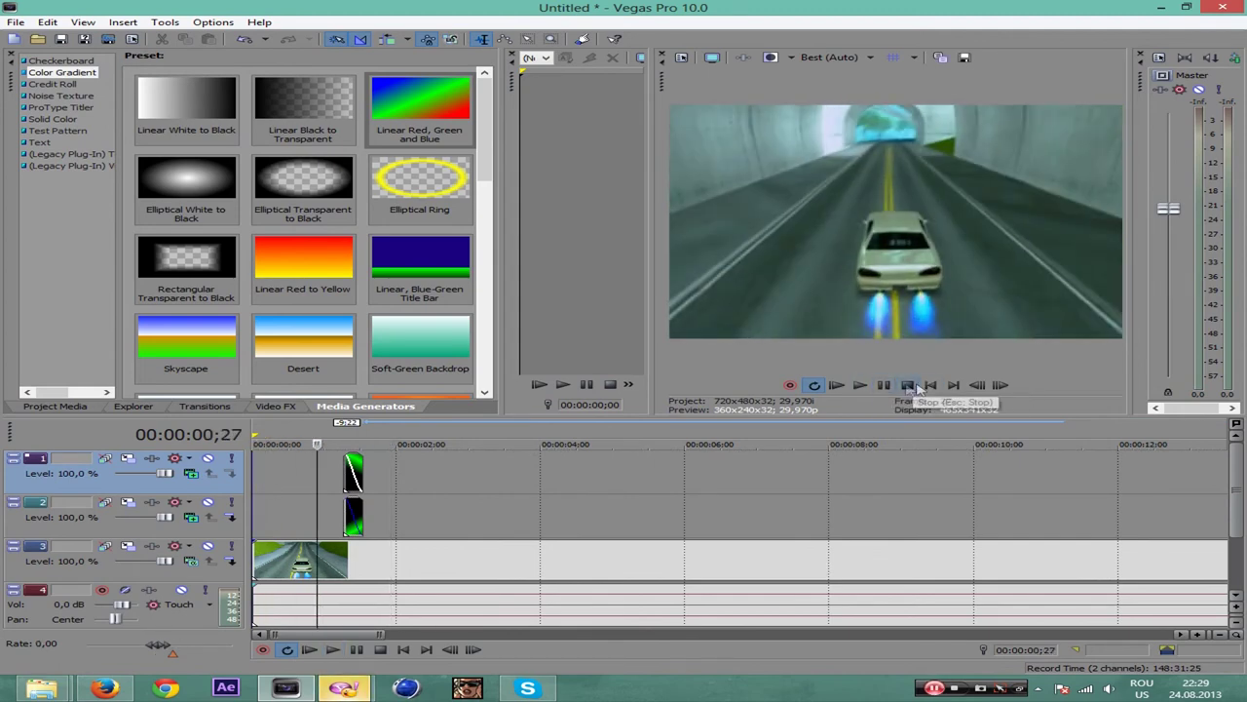
click(905, 386)
click(861, 385)
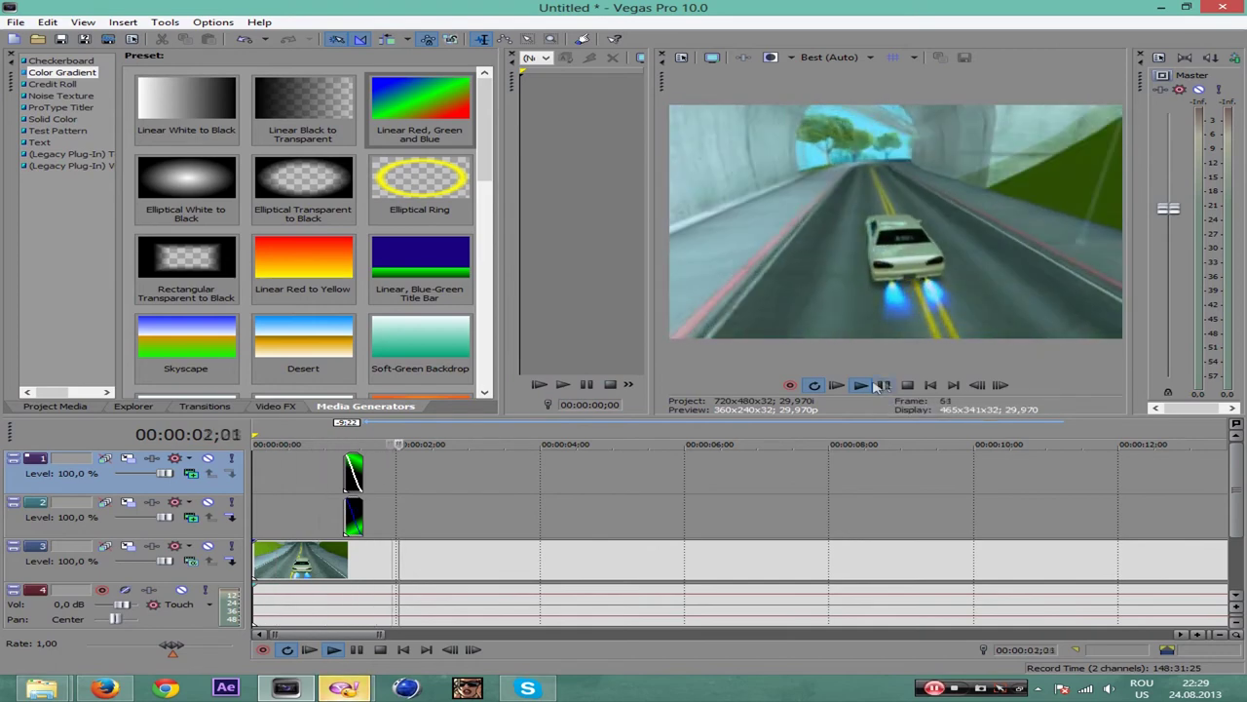
click(862, 385)
click(862, 385)
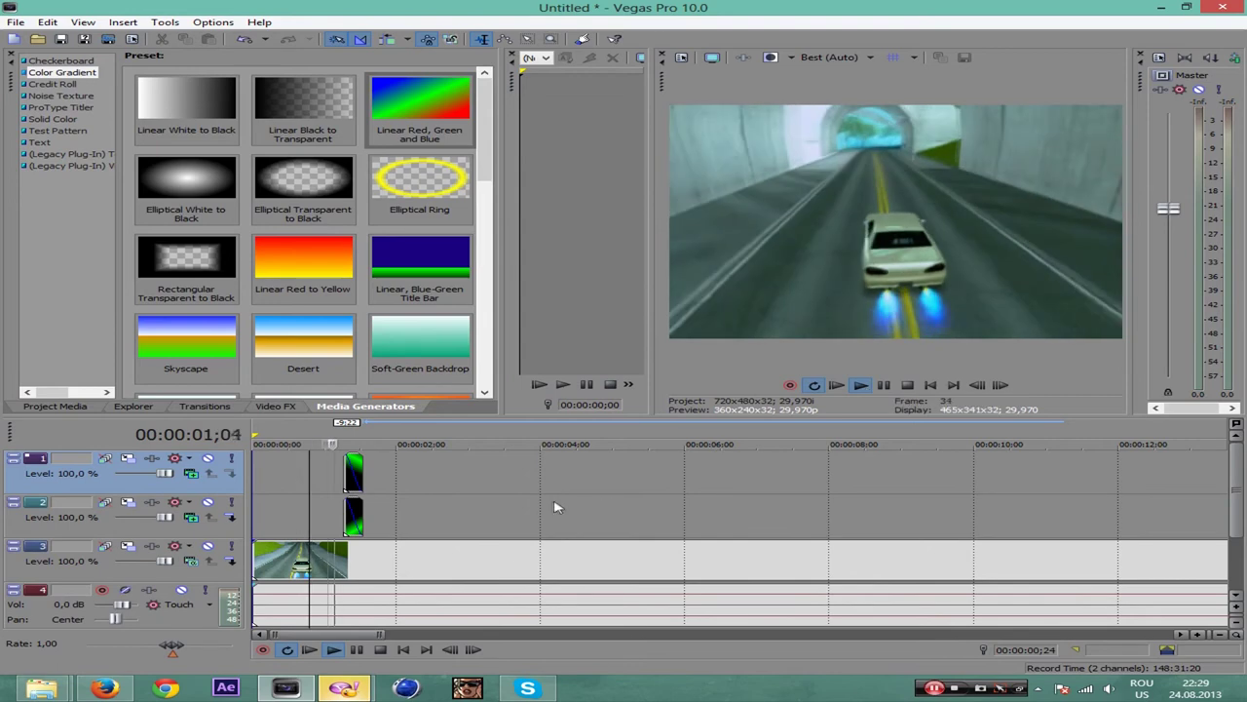
click(908, 385)
Step: Recolor the middle control point of the top track's gradient clip to red, RGB 255, 13, 13
scroll(433, 504, up, 2)
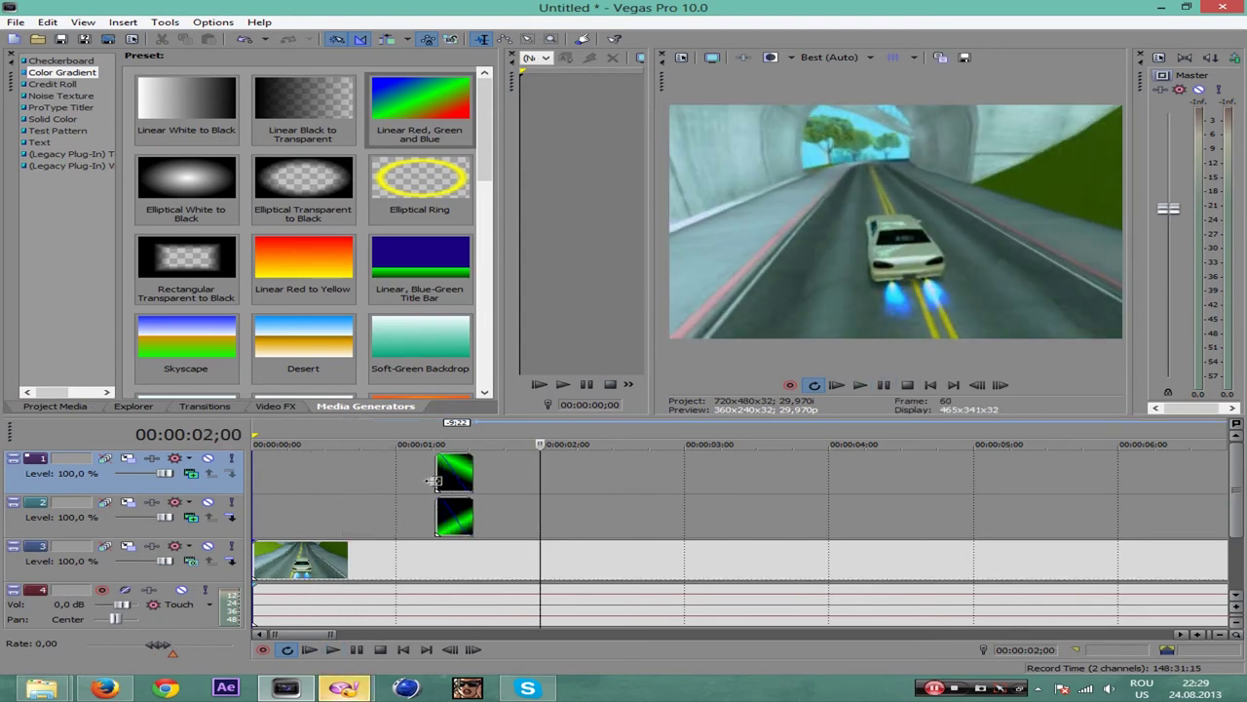
click(434, 479)
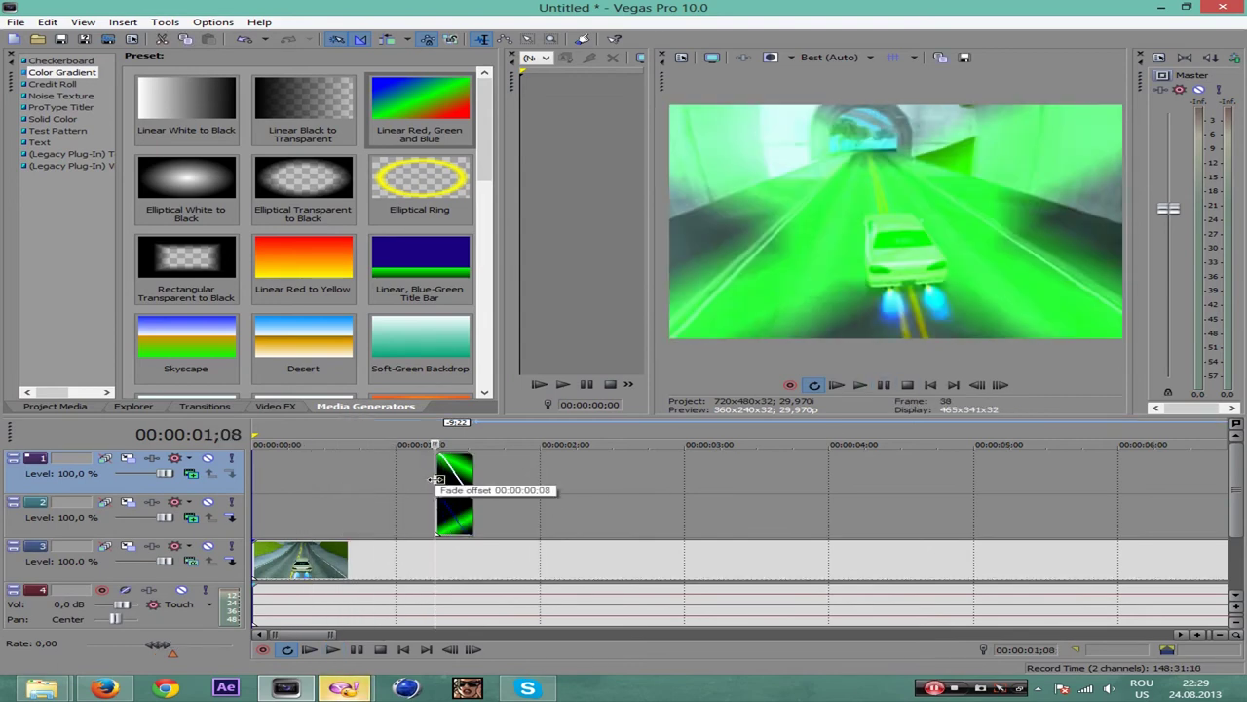
scroll(459, 520, up, 2)
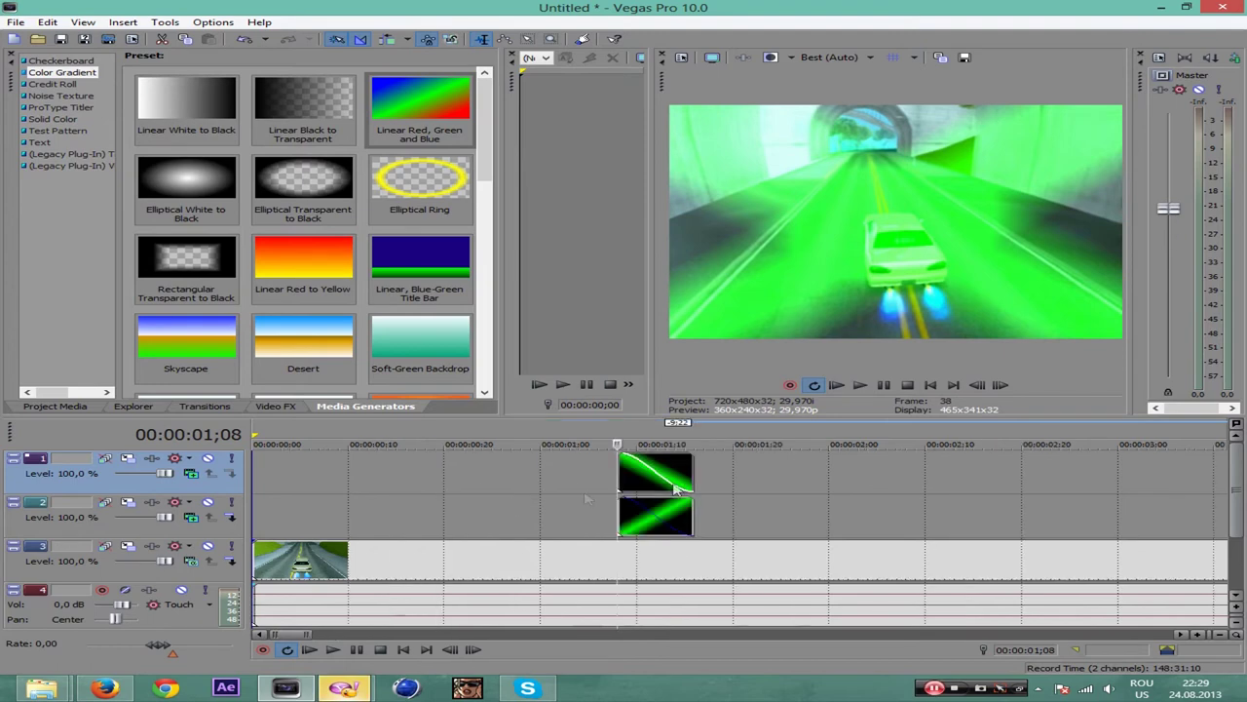
right_click(651, 488)
click(741, 191)
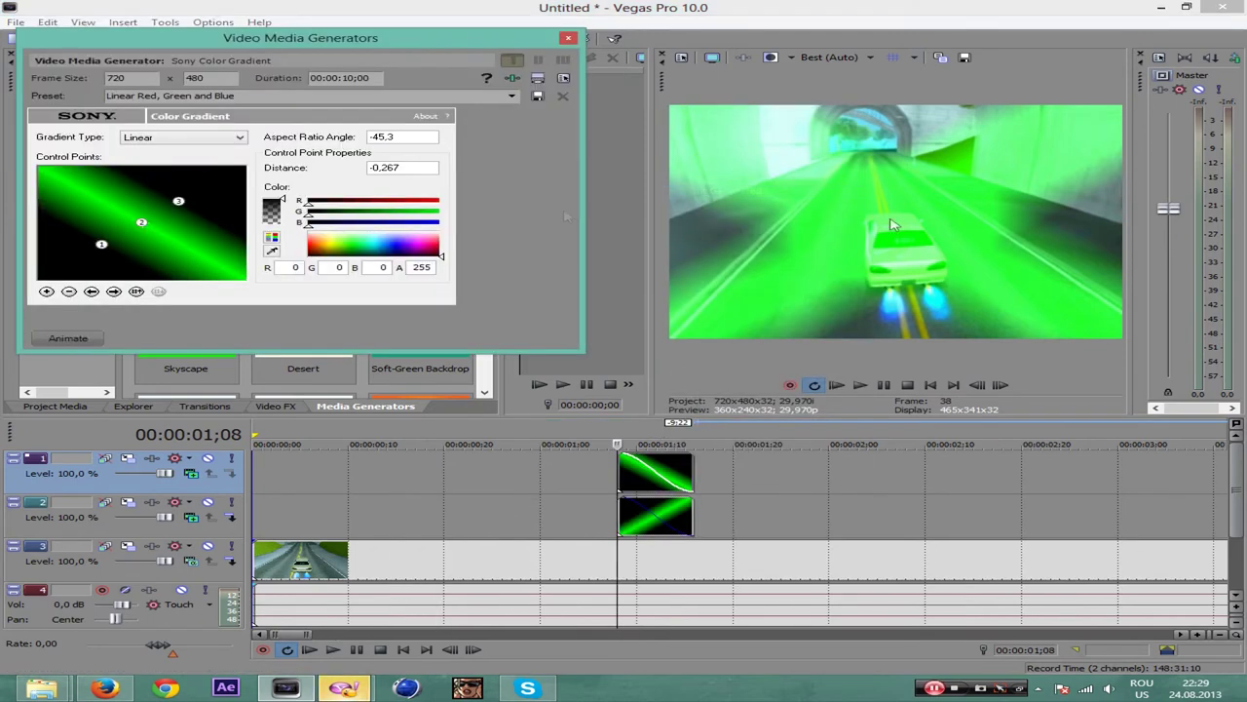
click(144, 222)
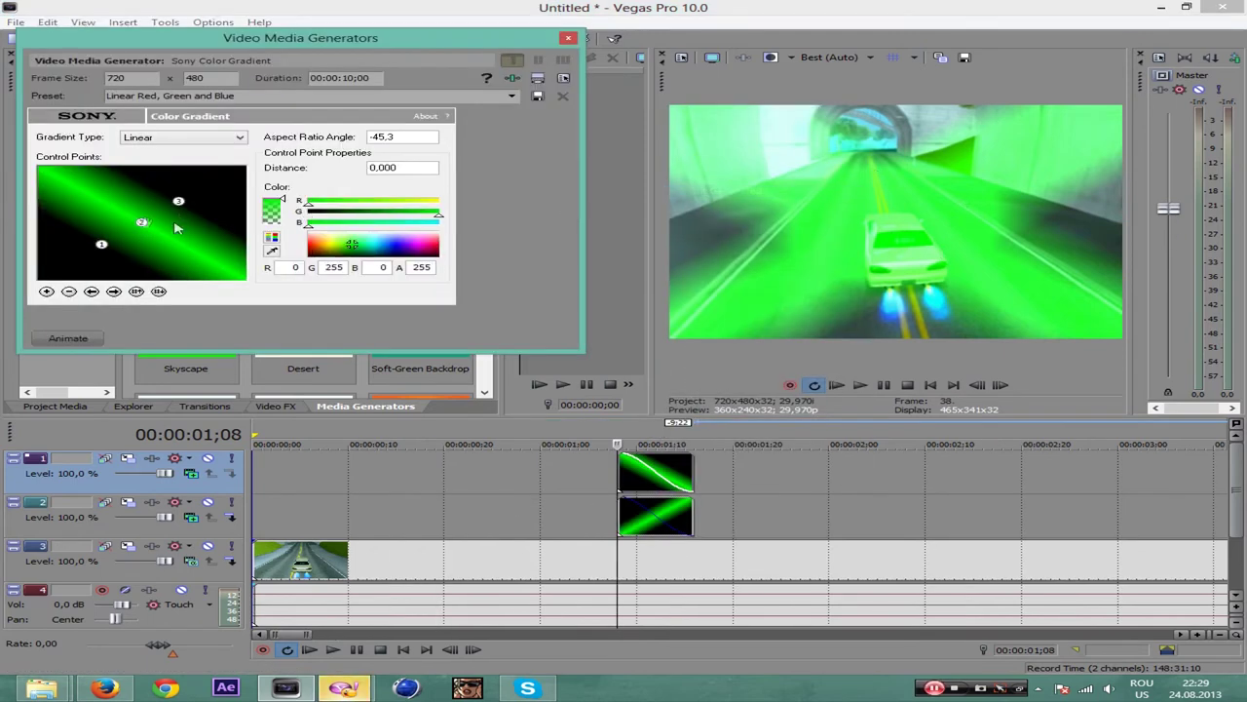
drag(343, 250, 304, 250)
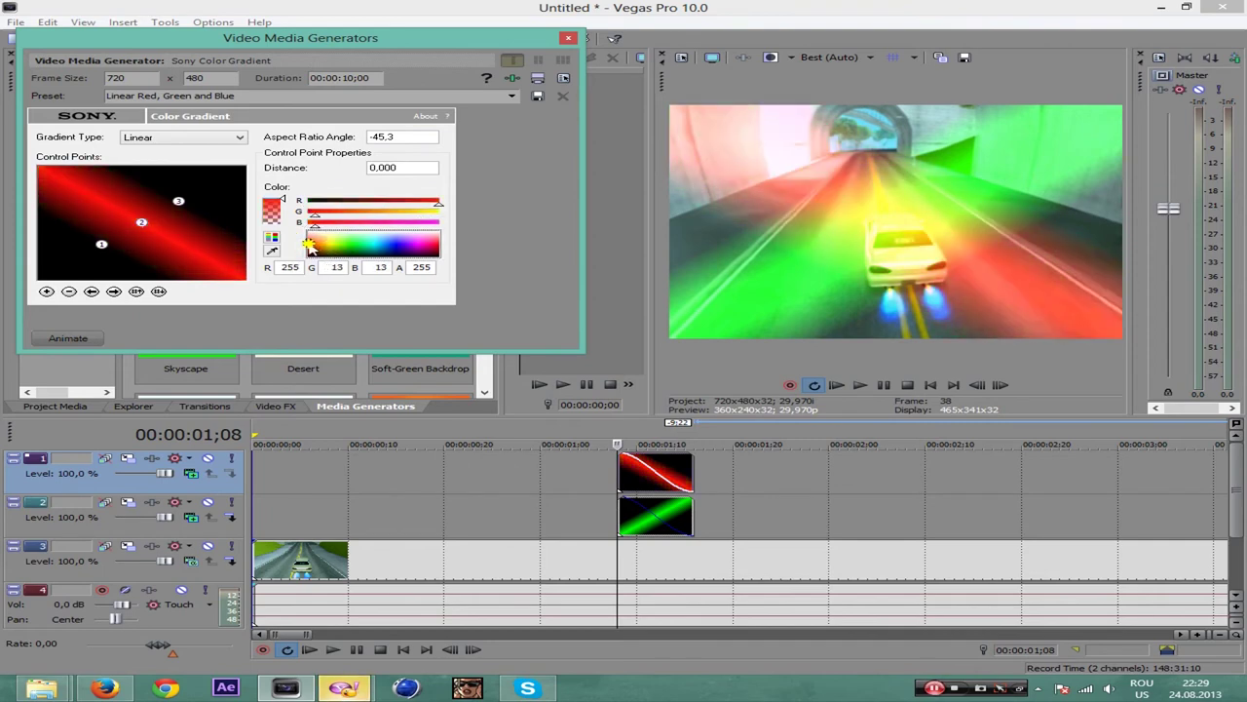
click(568, 37)
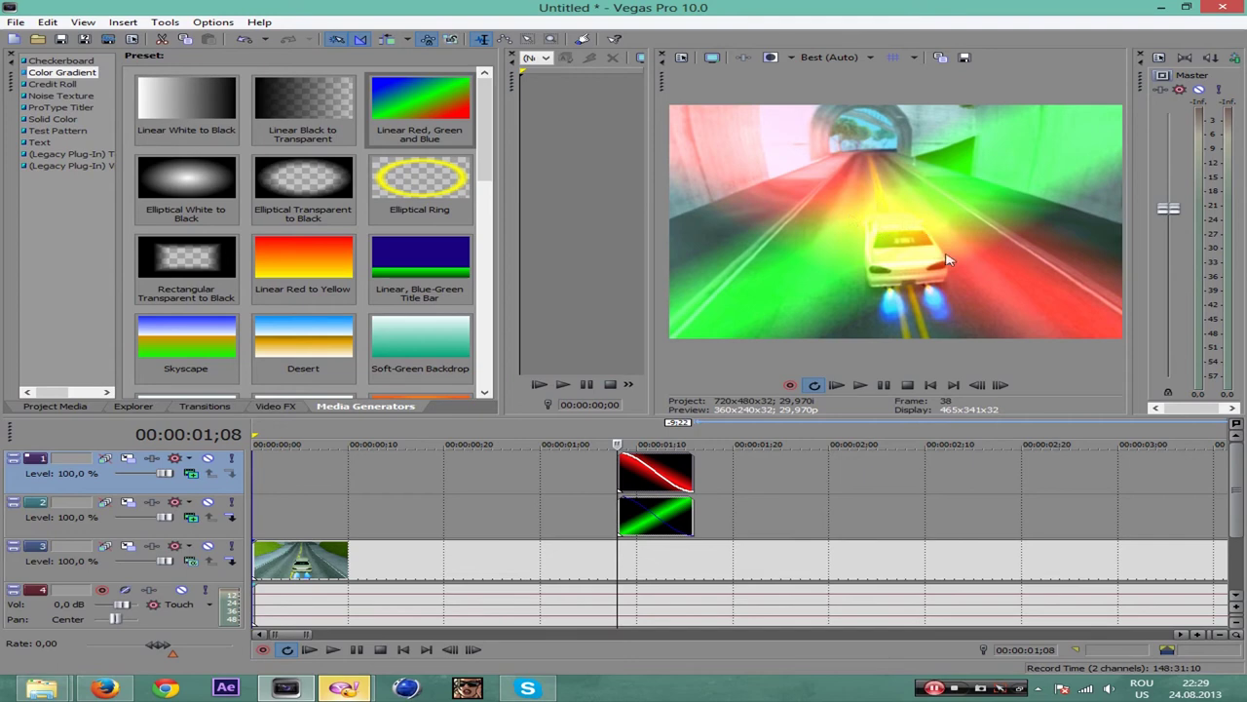
Step: Recolor the middle control point of the second track's gradient clip to blue, RGB 21, 0, 242
click(627, 526)
right_click(626, 526)
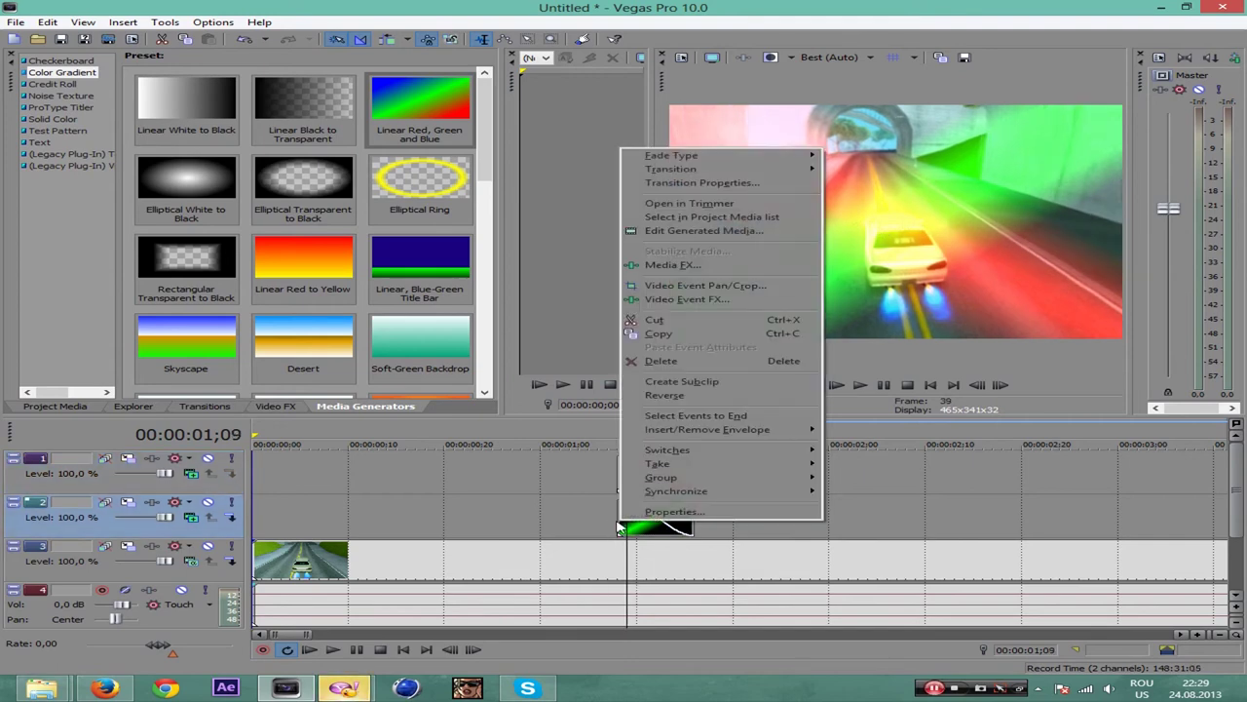
click(695, 230)
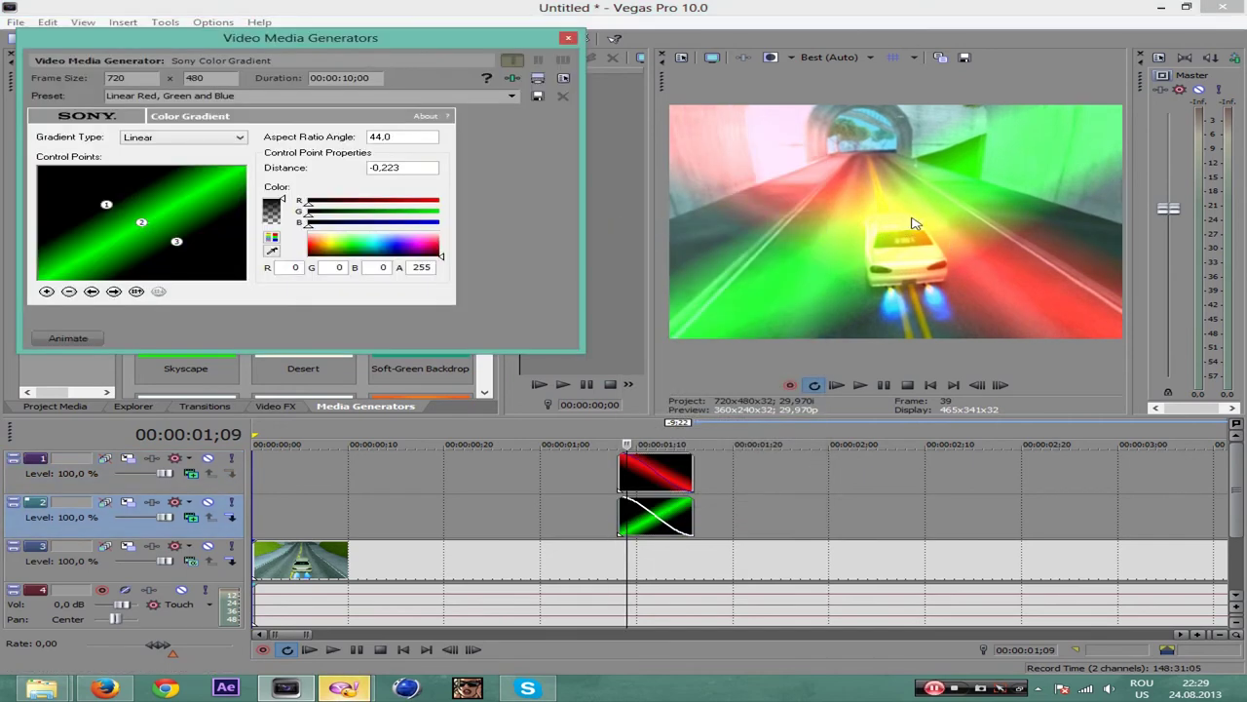
click(139, 222)
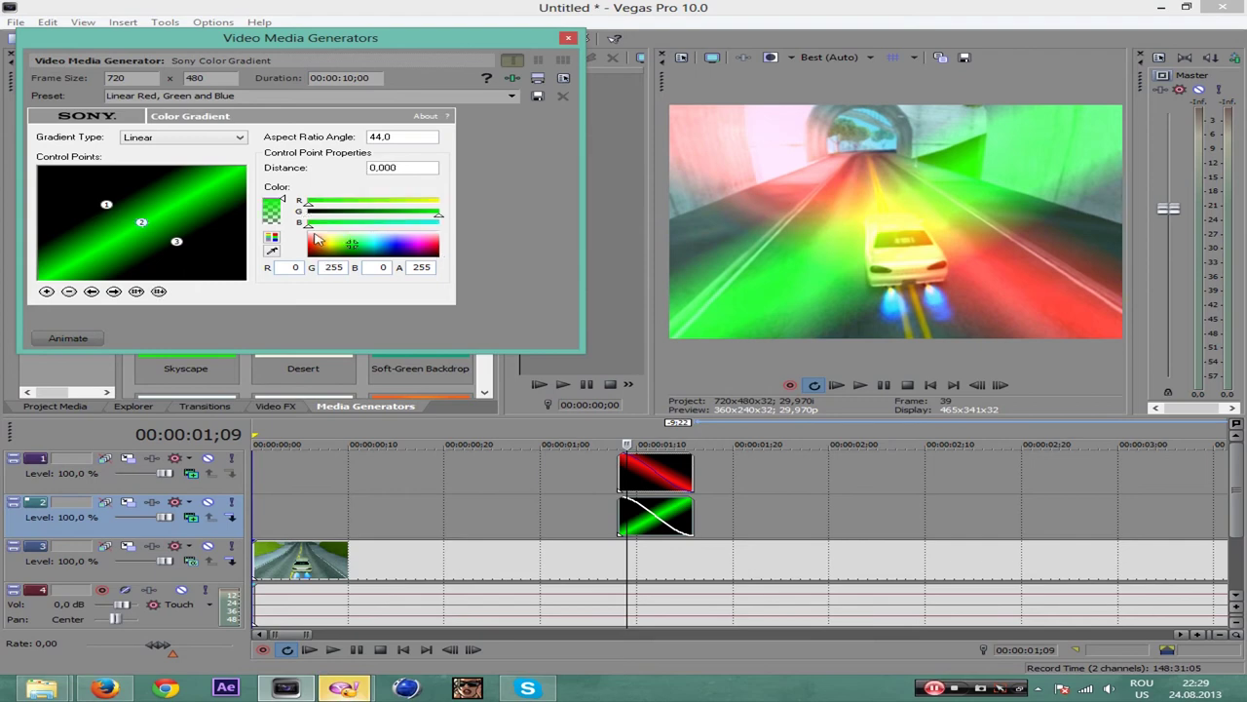
click(309, 245)
drag(380, 249, 399, 248)
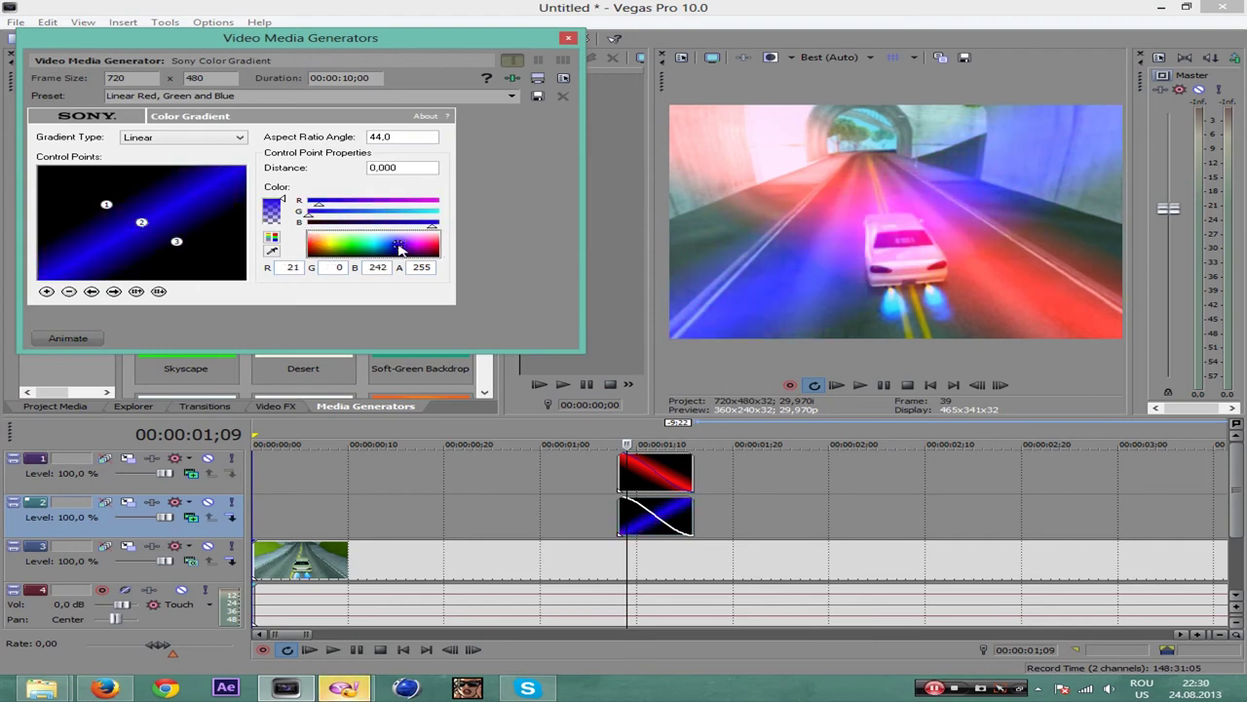
click(568, 39)
Step: Play the red and blue flash from just before the gradient clips and return to their first frame
click(579, 456)
click(860, 386)
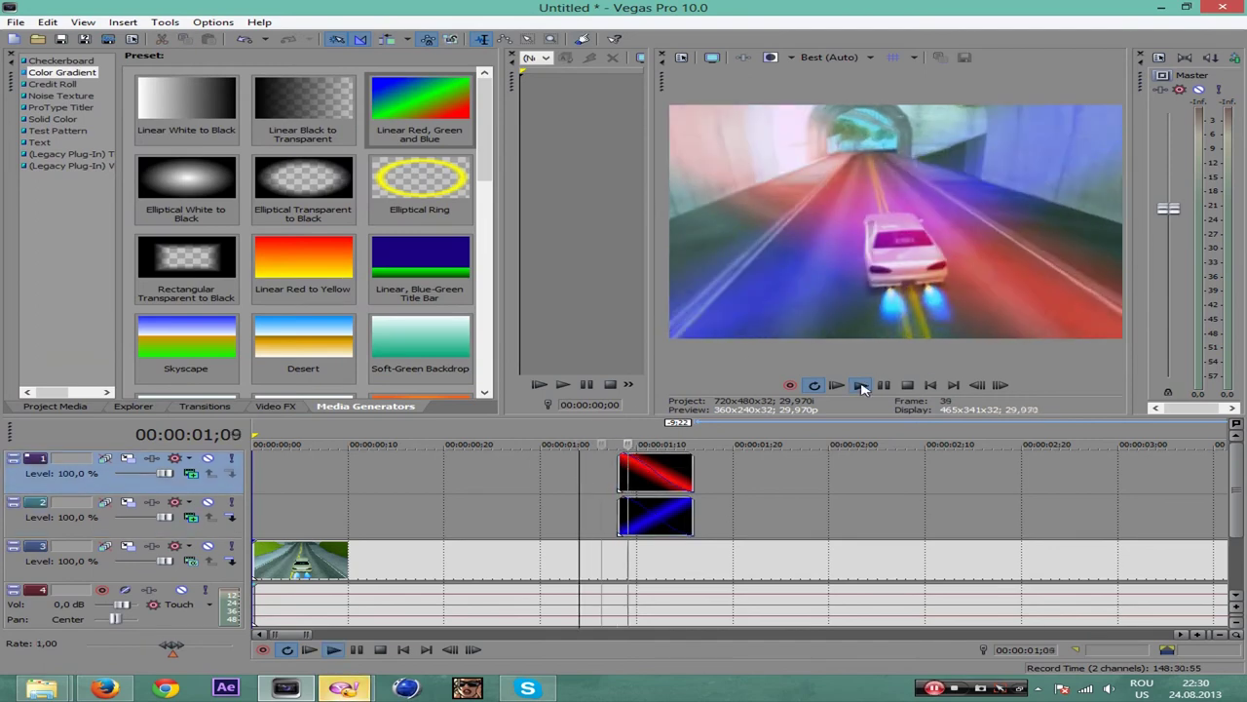
click(884, 385)
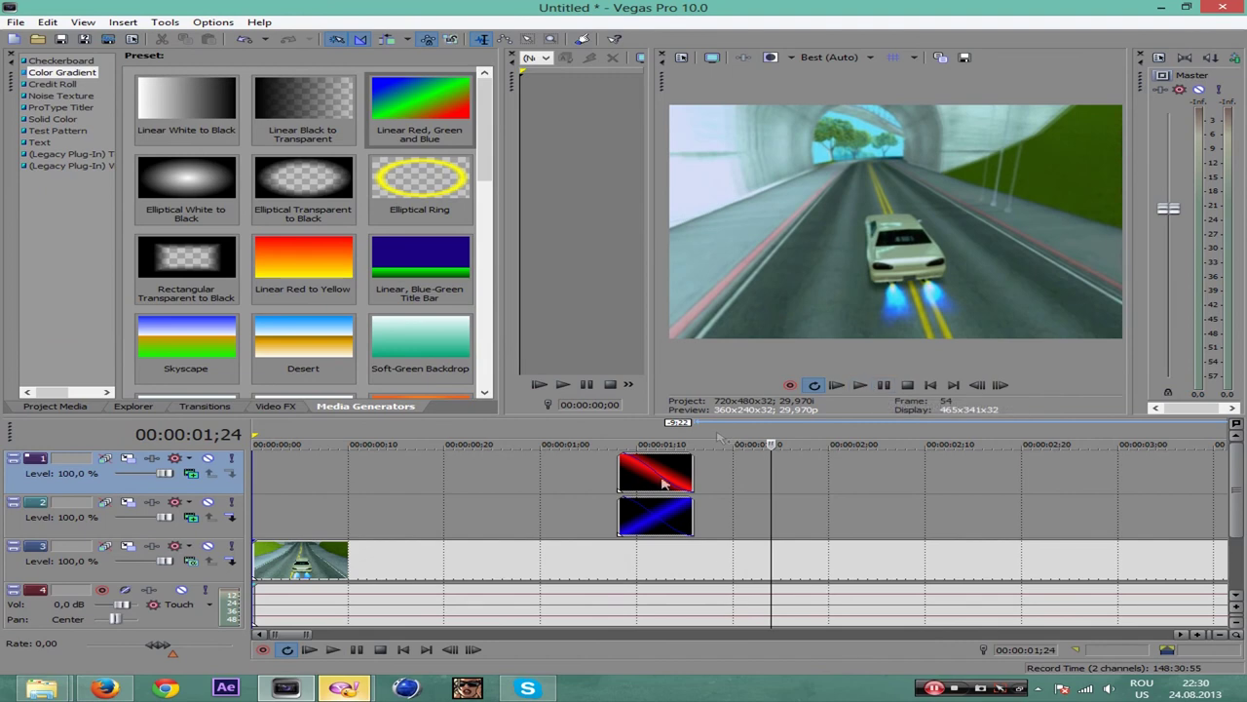
click(623, 481)
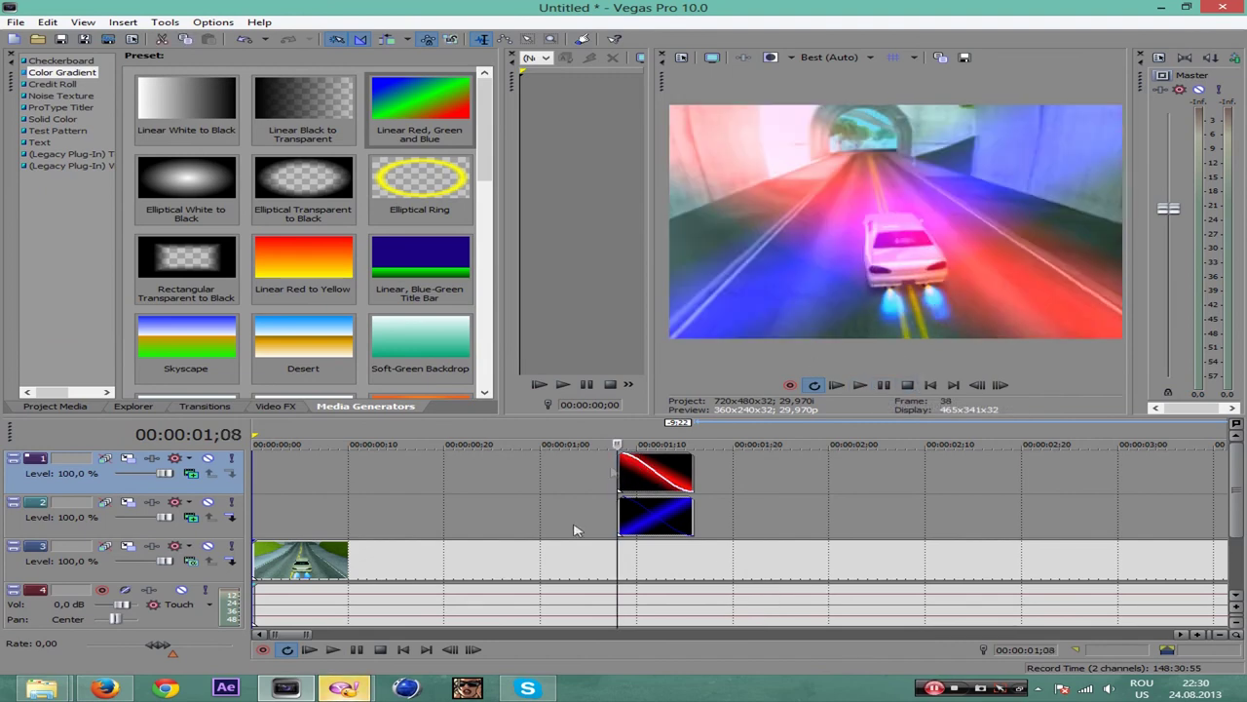
Step: Trim the start of the car footage to 00:00:00;29 and play the shortened lead-in to the flash
scroll(556, 522, down, 5)
scroll(529, 513, up, 3)
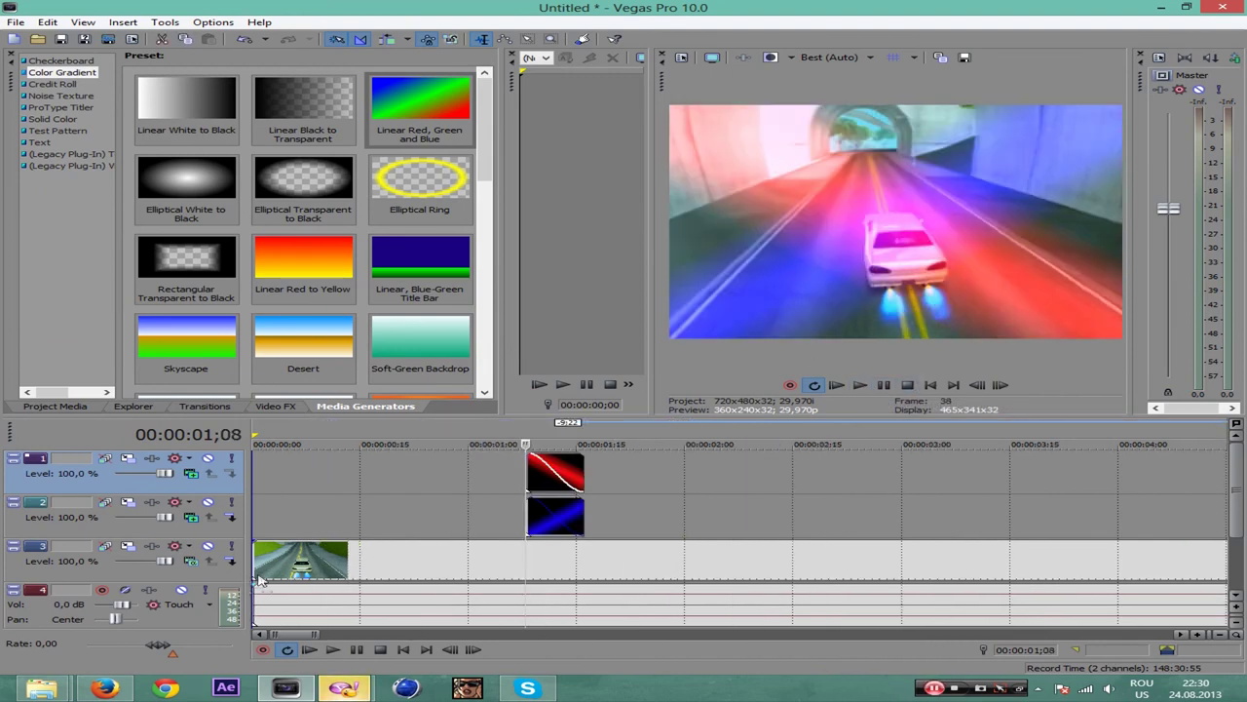
drag(256, 572, 393, 571)
click(392, 520)
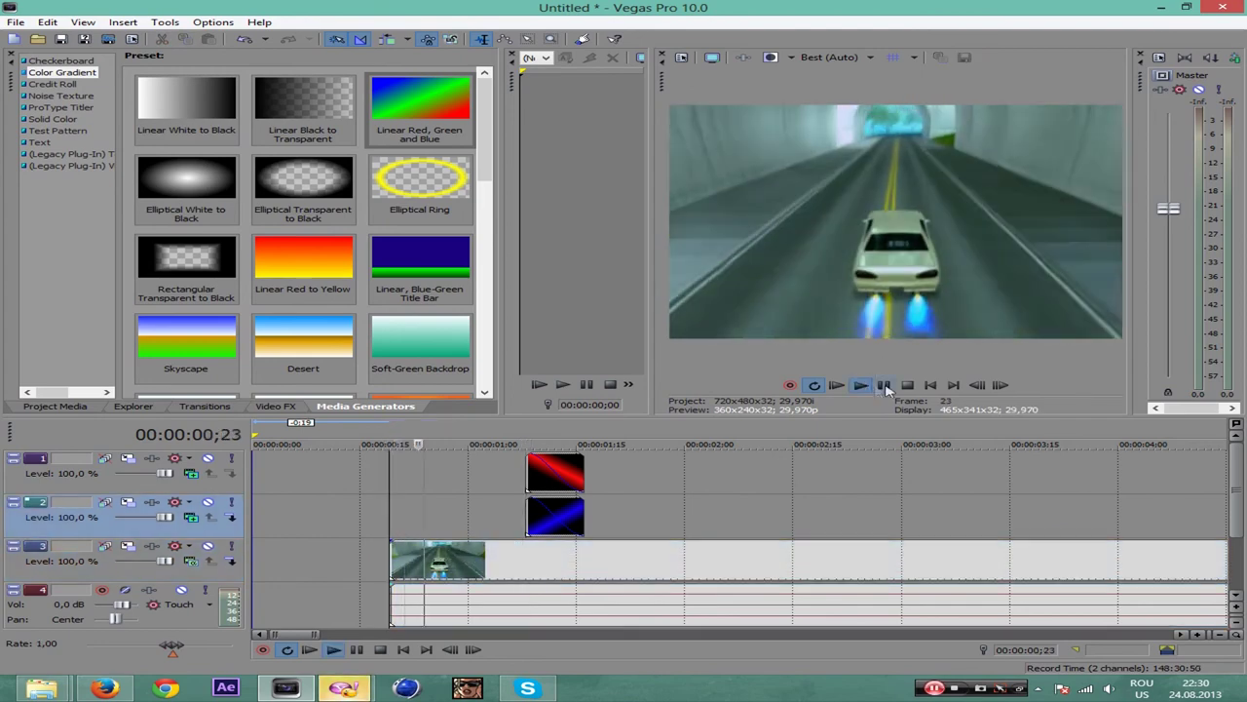
click(897, 385)
drag(390, 560, 464, 561)
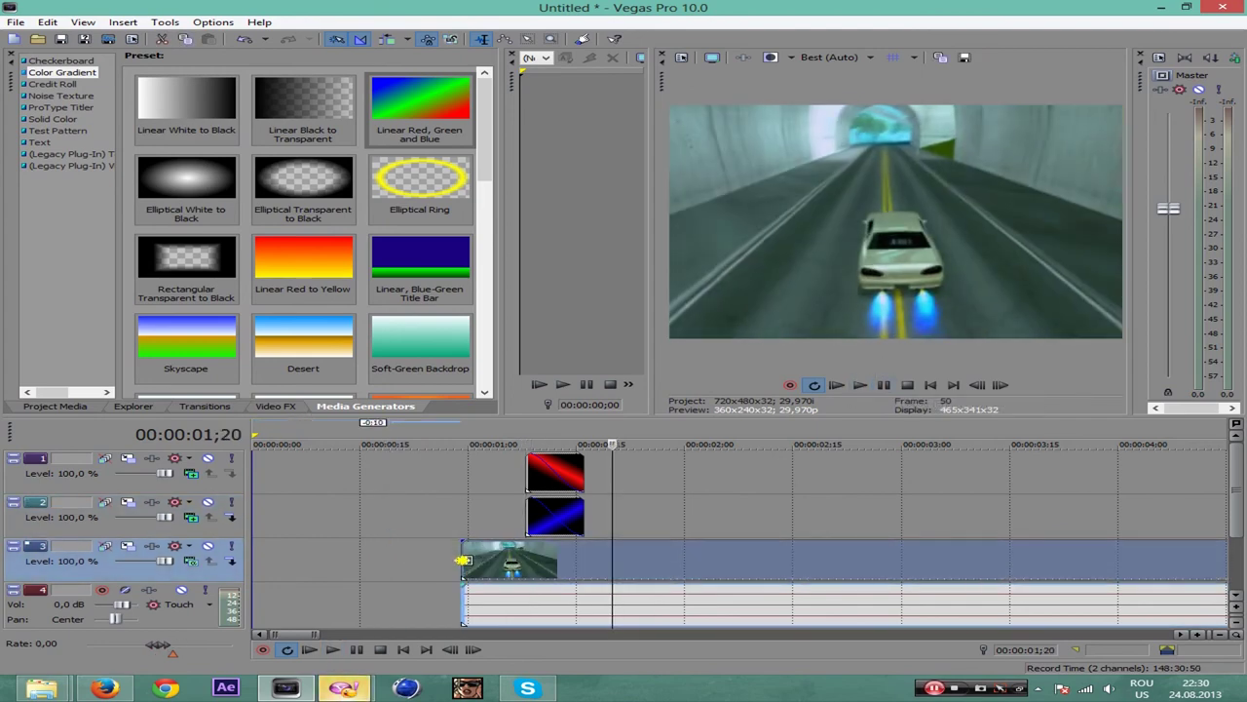
click(451, 520)
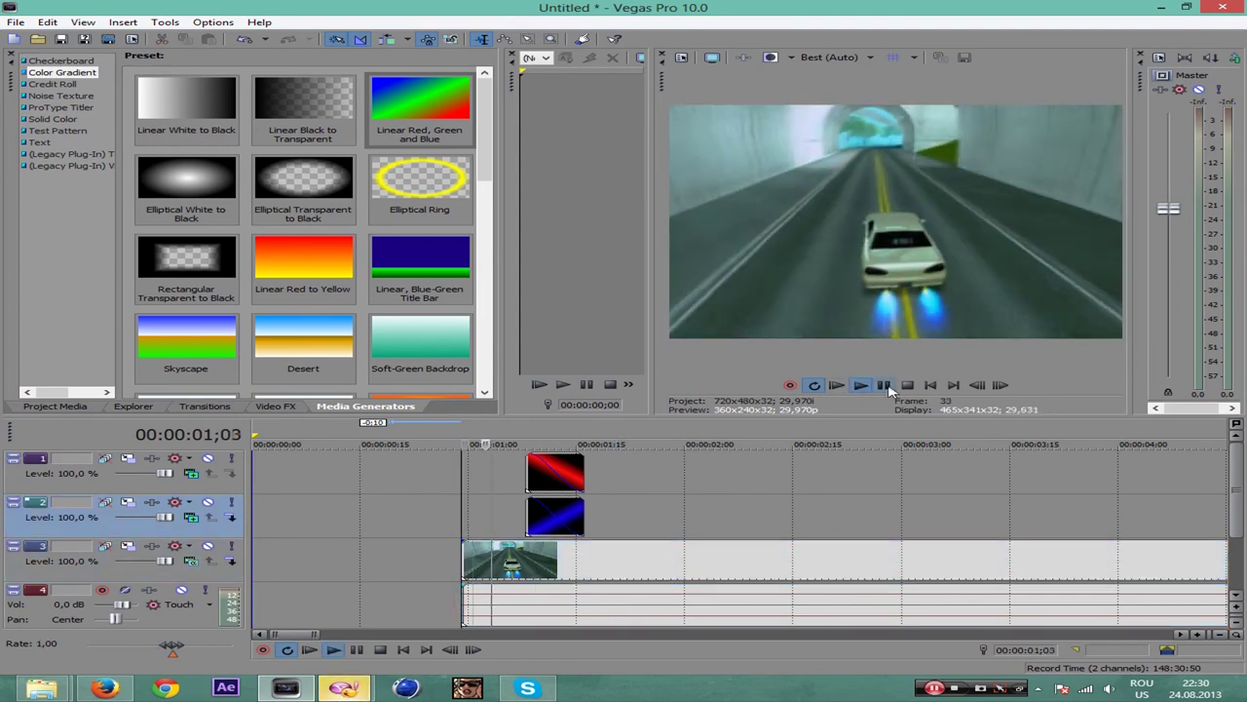
click(884, 386)
Step: Set a loop region from 00:00:00;29 to 00:00:01;27 around the flash and play it
drag(467, 434, 663, 438)
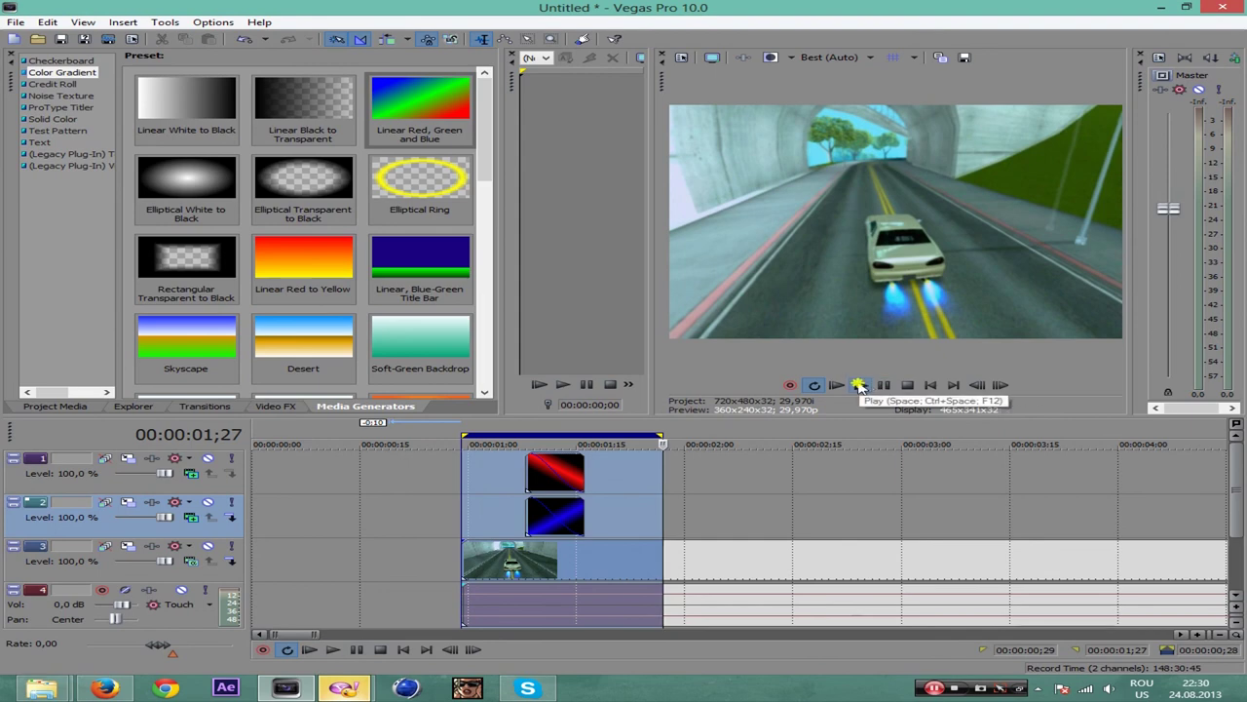
click(860, 386)
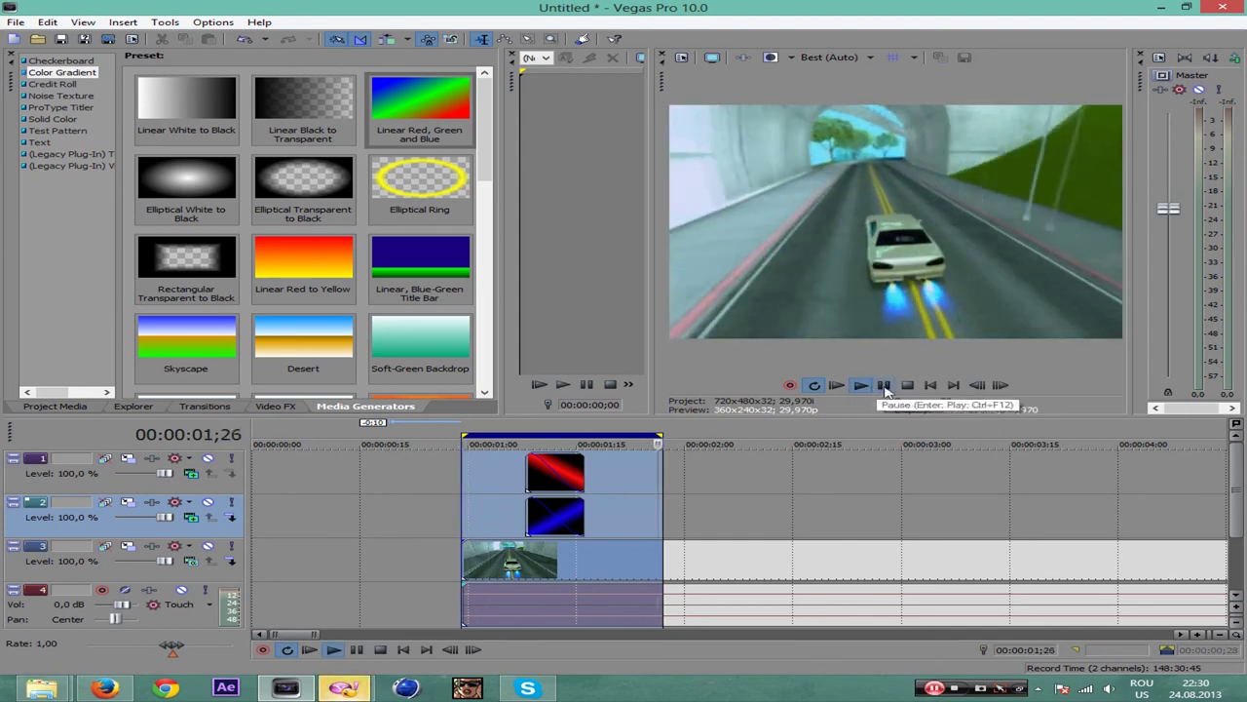
click(883, 386)
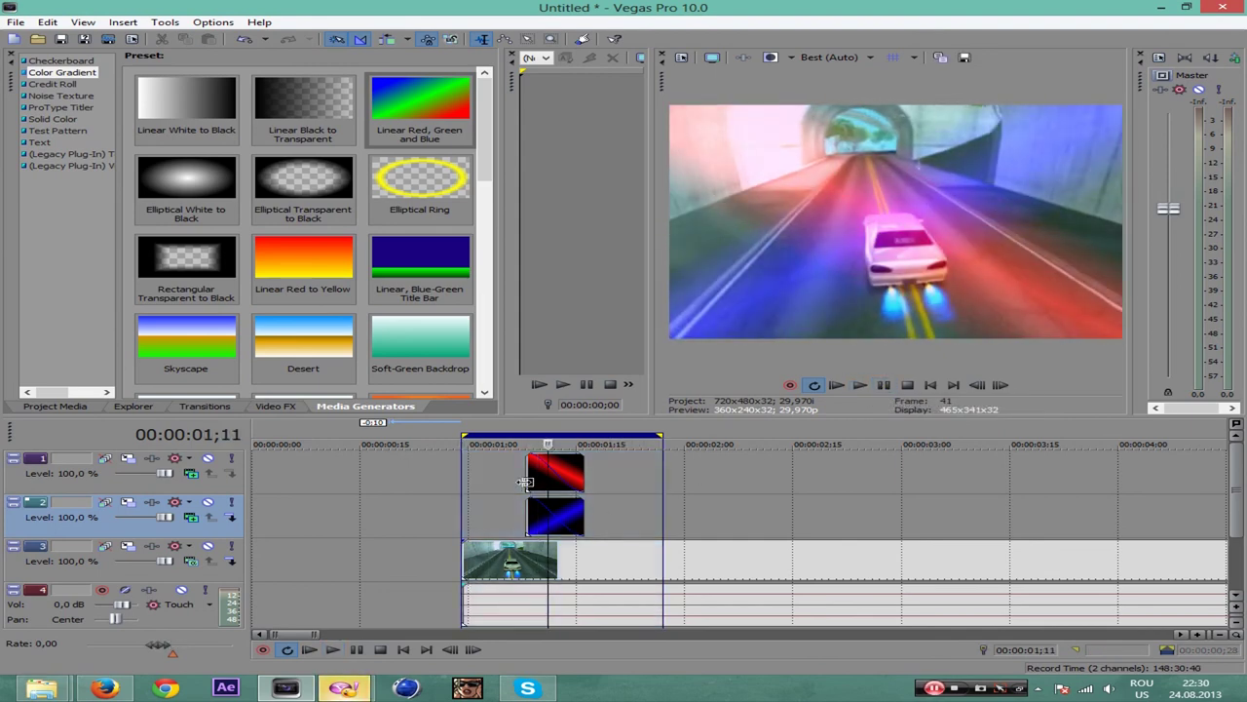
Step: Split the car footage at 00:00:01;27, delete everything after the cut, and return to the start of the remaining footage
click(526, 481)
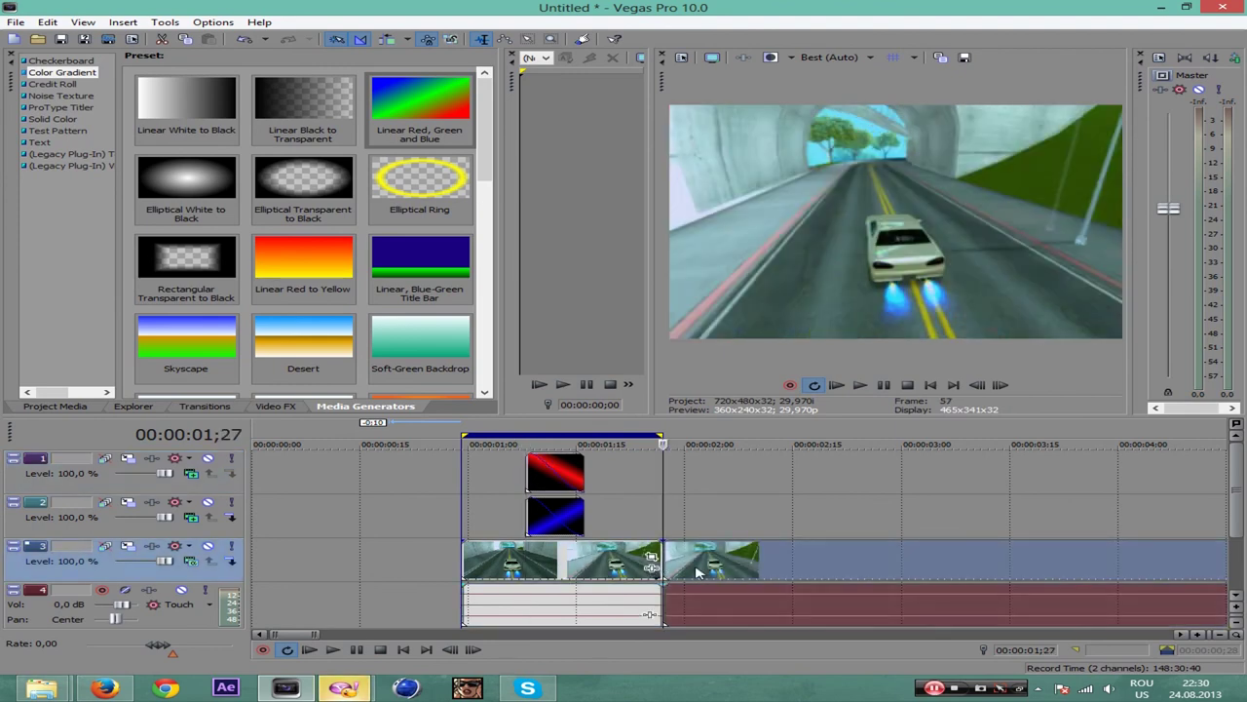
scroll(660, 575, down, 5)
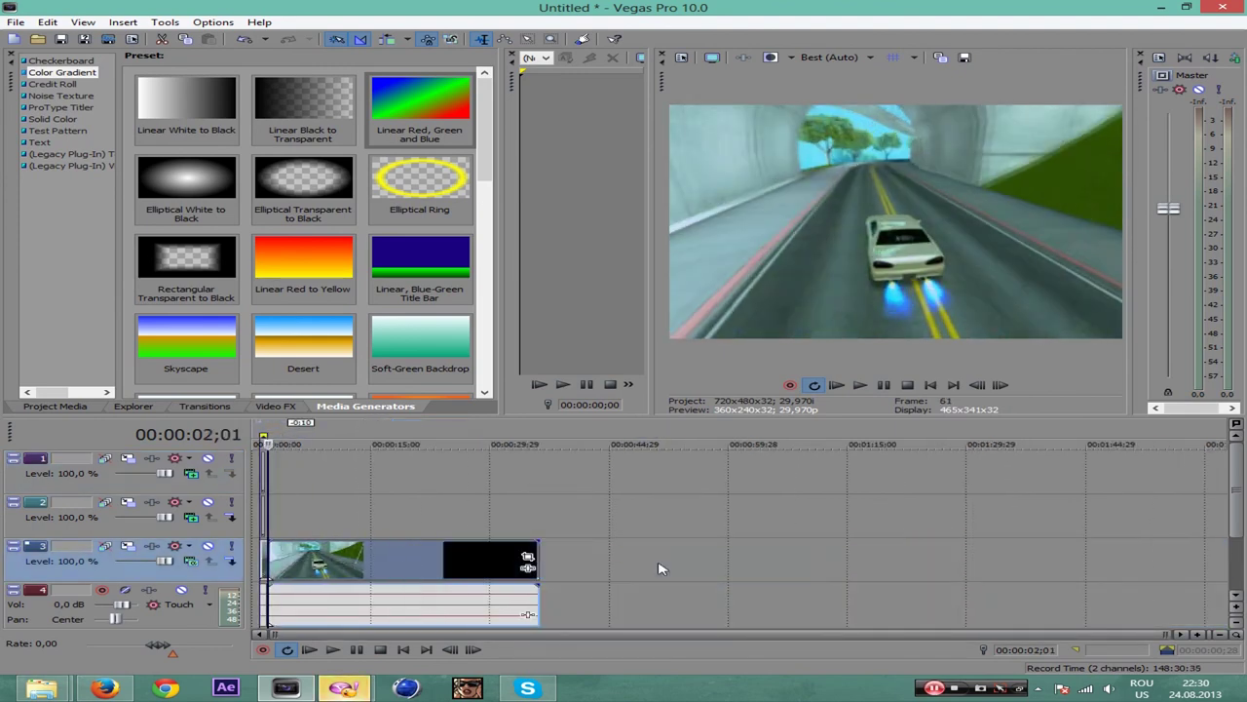
scroll(421, 547, up, 5)
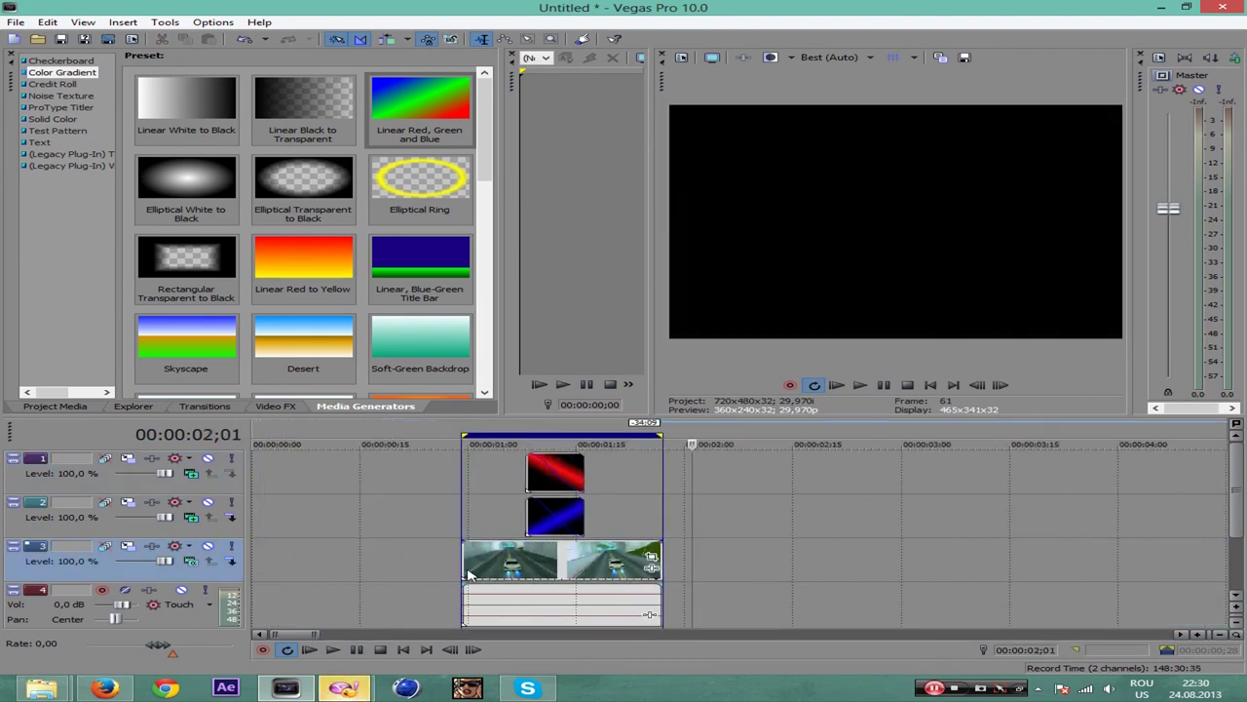
click(468, 575)
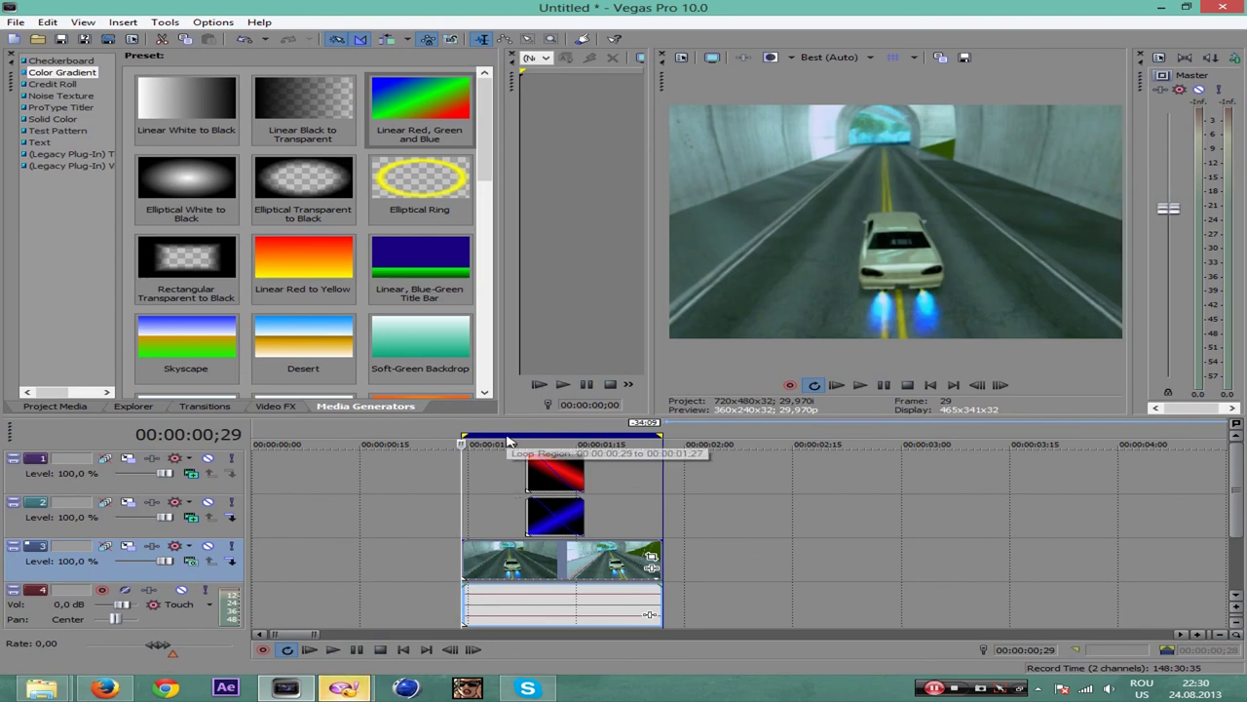